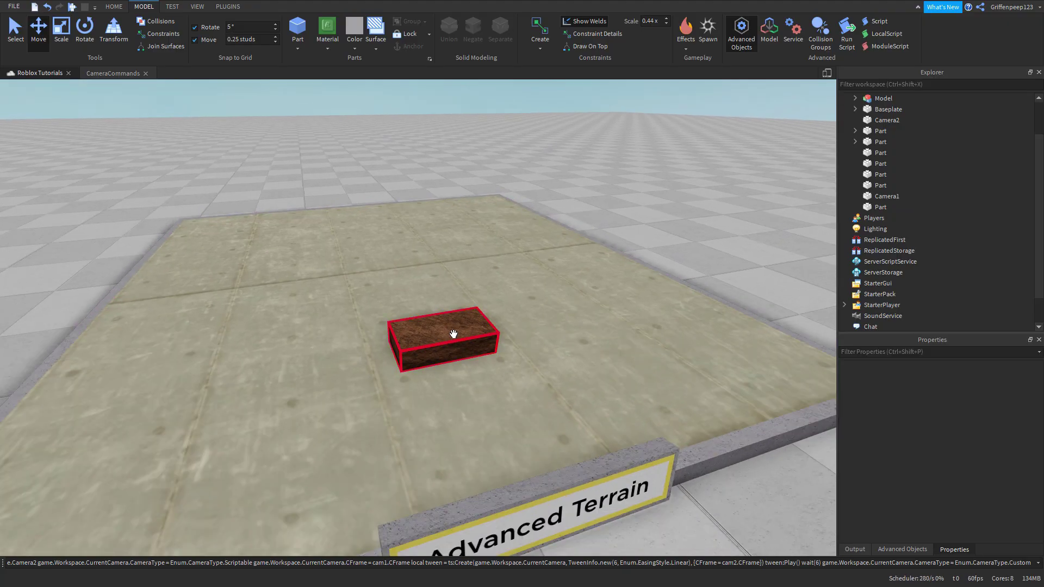
Step: Select the brown slate block on the Advanced Terrain base and scale it upward into a tall block
{"action": "left_click", "coordinate": [454, 334]}
{"action": "left_click", "coordinate": [61, 36]}
{"action": "key", "text": "a"}
{"action": "right_click_drag", "start_coordinate": [454, 289], "coordinate": [454, 289]}
{"action": "left_click_drag", "start_coordinate": [320, 301], "coordinate": [285, 299]}
{"action": "key", "text": "ctrl+z"}
{"action": "right_click_drag", "start_coordinate": [268, 282], "coordinate": [391, 314]}
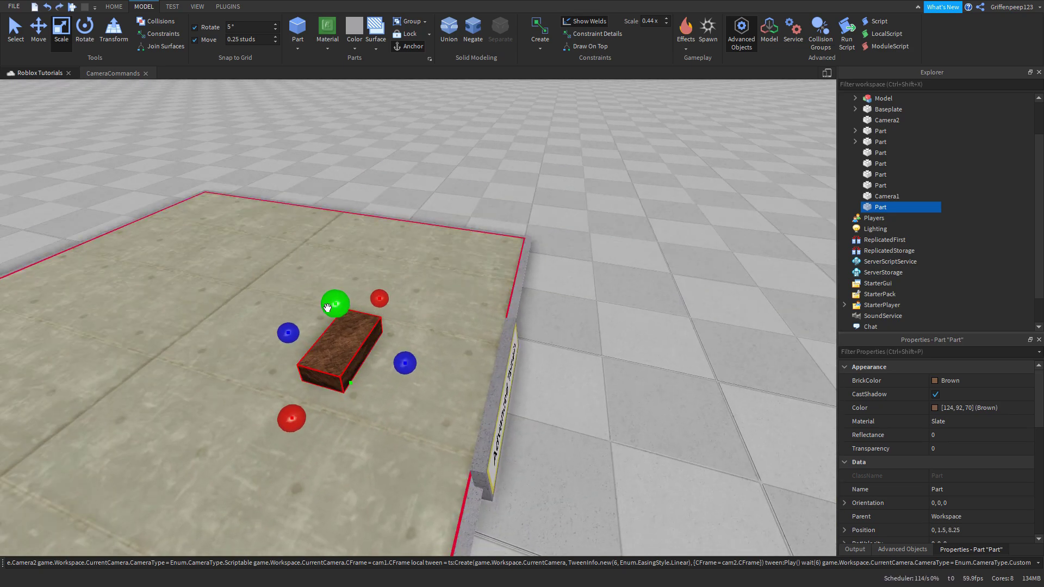
{"action": "left_click_drag", "start_coordinate": [327, 307], "coordinate": [333, 241]}
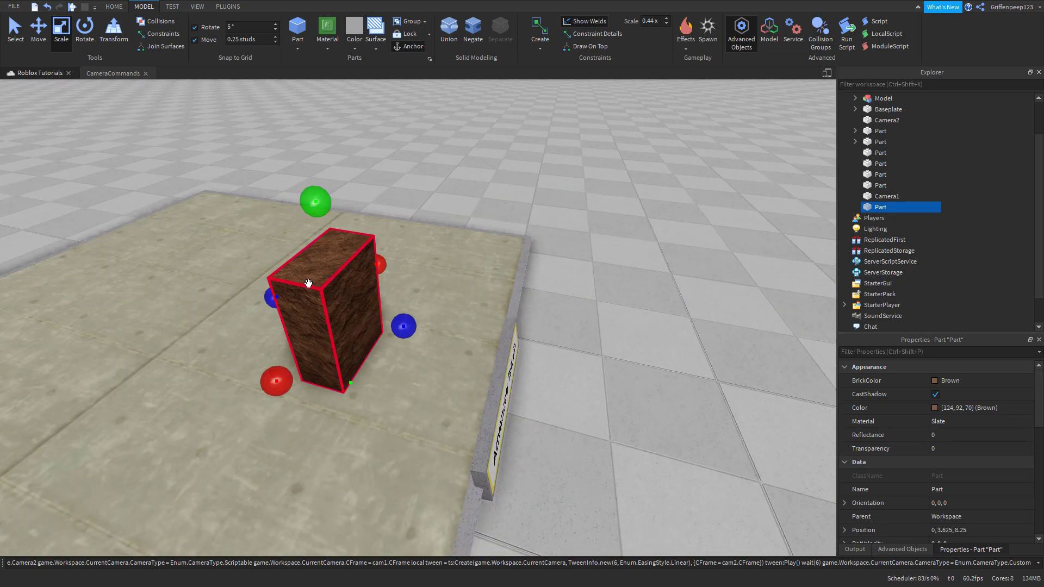
Step: Stretch the brown block further upward to a height of 8 studs
{"action": "scroll", "coordinate": [473, 327], "scroll_direction": "down", "scroll_amount": 2}
{"action": "right_click_drag", "start_coordinate": [473, 326], "coordinate": [436, 306]}
{"action": "scroll", "coordinate": [473, 327], "scroll_direction": "up", "scroll_amount": 3}
{"action": "scroll", "coordinate": [474, 325], "scroll_direction": "down", "scroll_amount": 2}
{"action": "scroll", "coordinate": [453, 322], "scroll_direction": "up", "scroll_amount": 4}
{"action": "scroll", "coordinate": [462, 341], "scroll_direction": "down", "scroll_amount": 5}
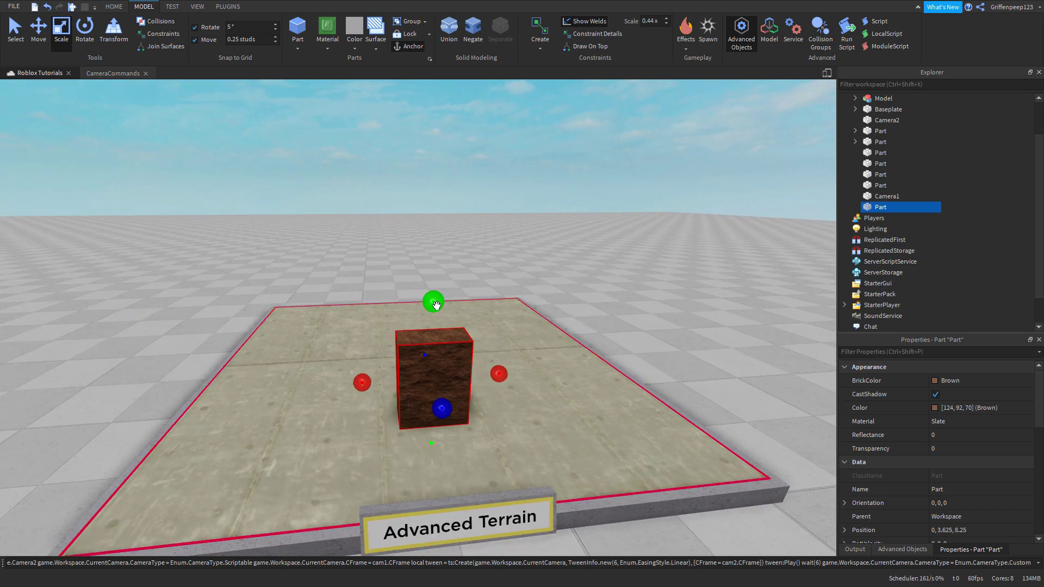
{"action": "left_click_drag", "start_coordinate": [436, 305], "coordinate": [452, 257]}
{"action": "scroll", "coordinate": [972, 442], "scroll_direction": "down", "scroll_amount": 7}
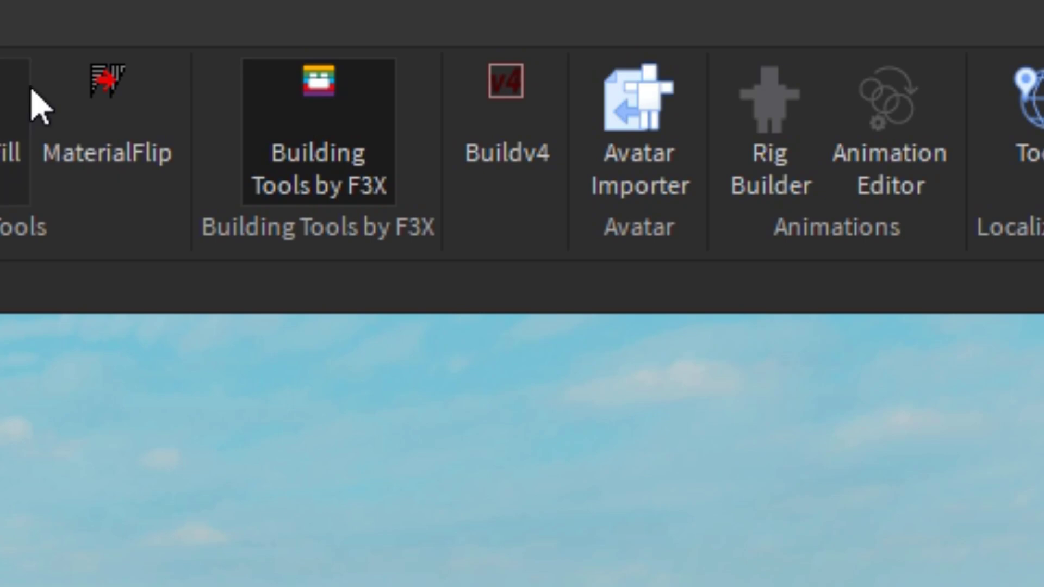
Step: Activate the Buildv4 plugin and place a new block off the narrow side of the brown block
{"action": "left_click", "coordinate": [484, 159]}
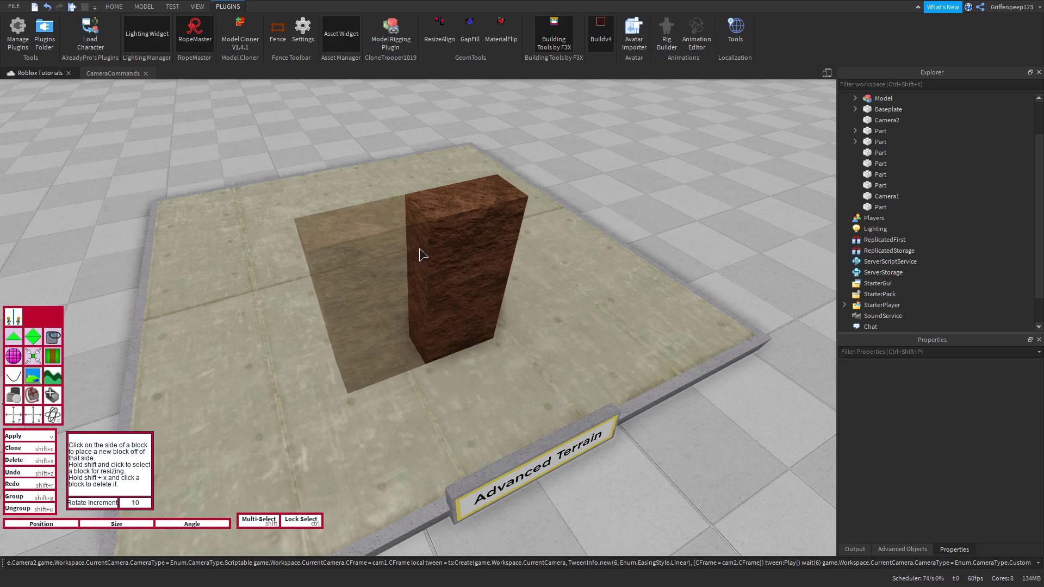
{"action": "left_click", "coordinate": [420, 249]}
{"action": "right_click_drag", "start_coordinate": [449, 386], "coordinate": [433, 401]}
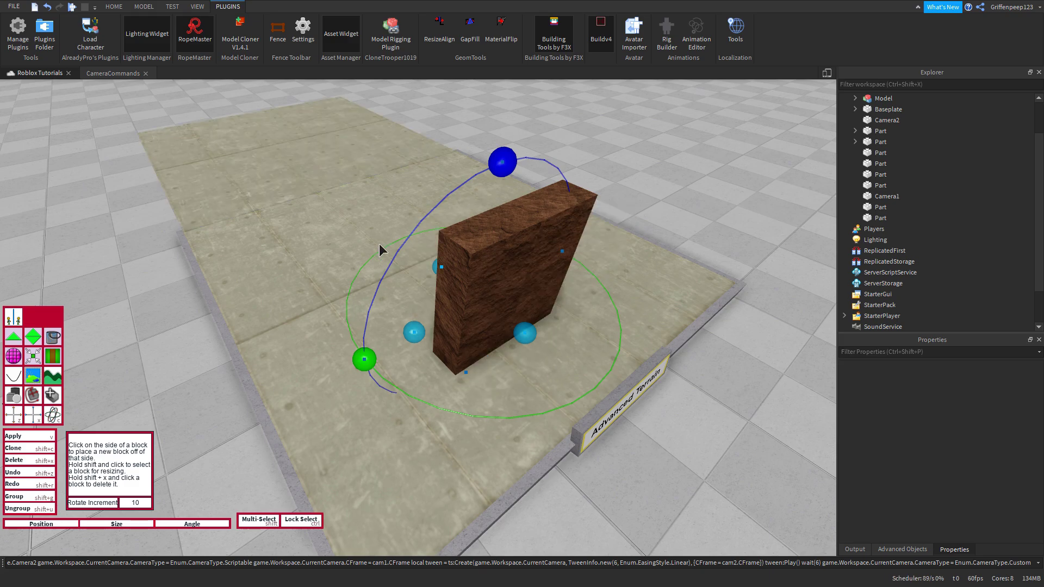
Step: Set the rotate increment to 1 and rotate the new block to start bending the wall
{"action": "scroll", "coordinate": [483, 342], "scroll_direction": "up", "scroll_amount": 2}
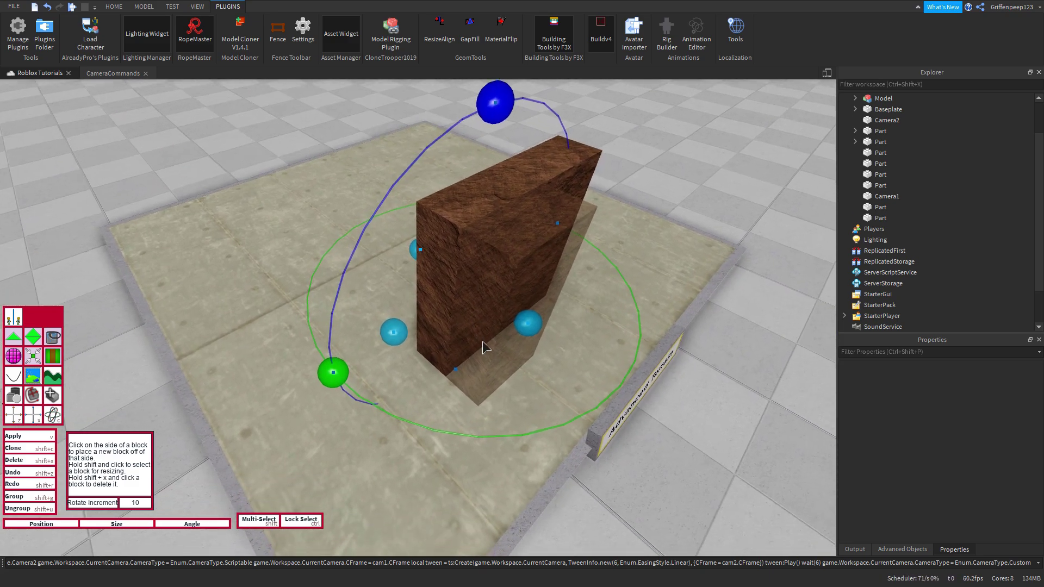
{"action": "scroll", "coordinate": [483, 342], "scroll_direction": "down", "scroll_amount": 3}
{"action": "scroll", "coordinate": [483, 342], "scroll_direction": "up", "scroll_amount": 2}
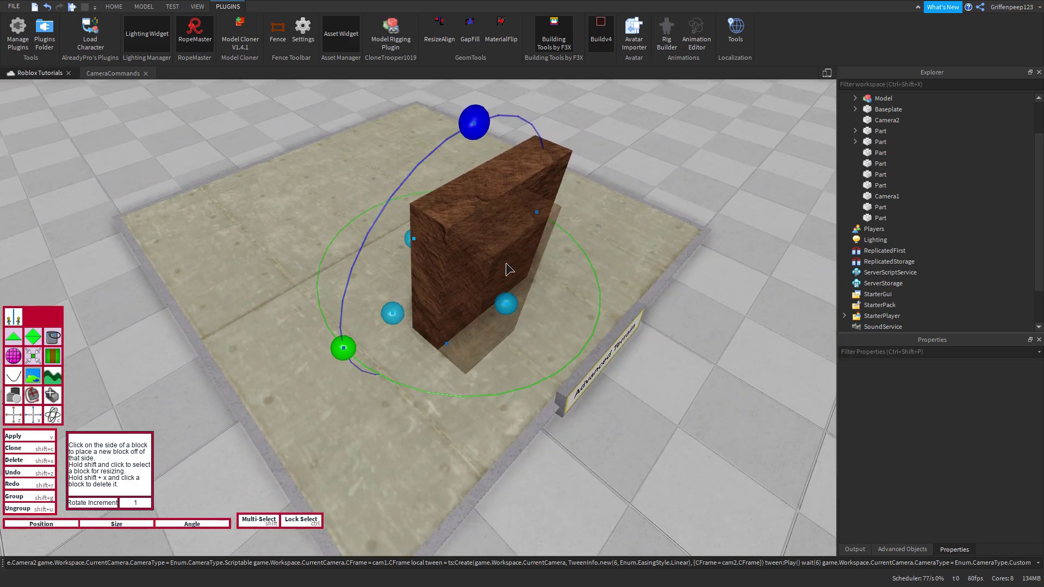
{"action": "left_click_drag", "start_coordinate": [346, 351], "coordinate": [364, 299]}
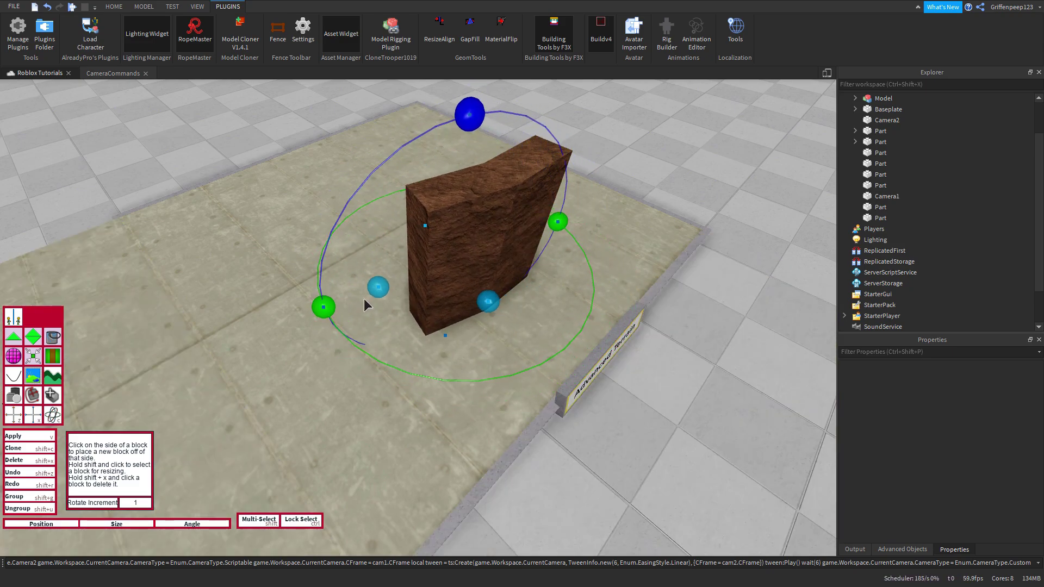
Step: Add two more blocks beyond the newest block, rotating them to continue the wall's curve
{"action": "left_click", "coordinate": [424, 261]}
{"action": "right_click_drag", "start_coordinate": [430, 272], "coordinate": [396, 306]}
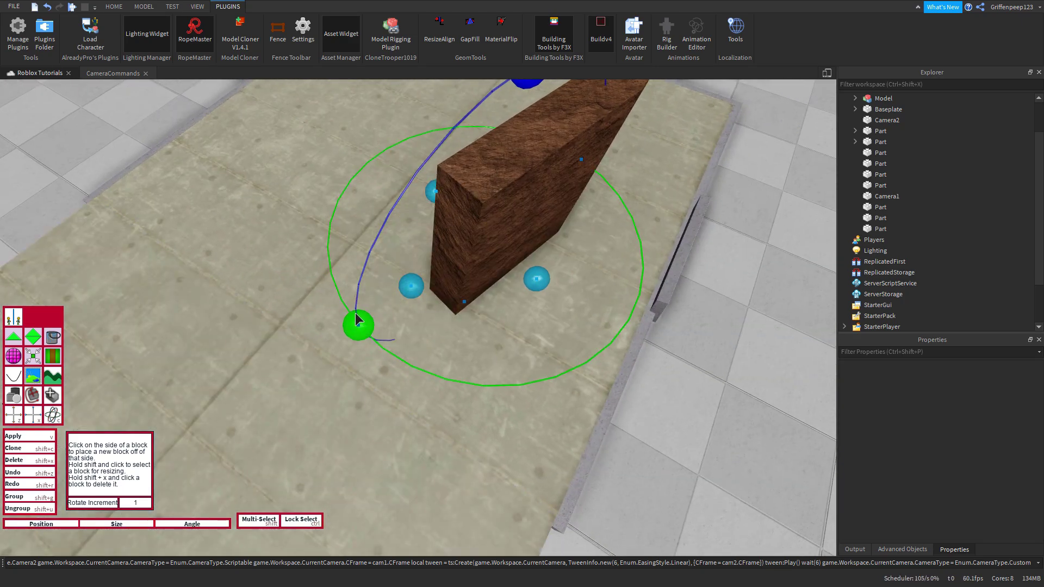
{"action": "left_click_drag", "start_coordinate": [356, 319], "coordinate": [256, 327]}
{"action": "scroll", "coordinate": [359, 348], "scroll_direction": "down", "scroll_amount": 5}
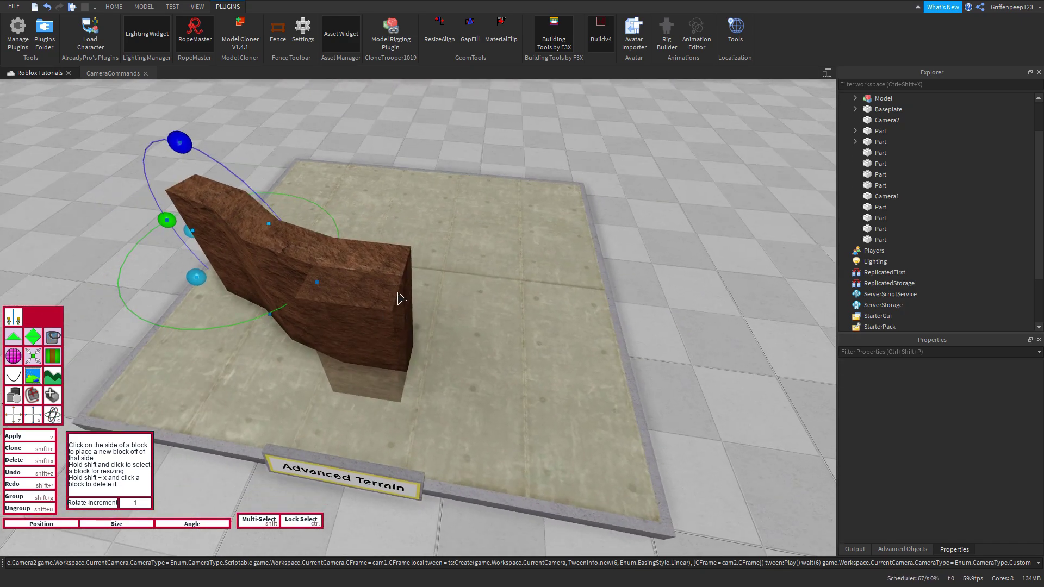
Step: Add three blocks off the original block's opposite side, angling each one to continue the wavy wall
{"action": "left_click", "coordinate": [401, 298]}
{"action": "left_click_drag", "start_coordinate": [572, 345], "coordinate": [543, 299]}
{"action": "left_click", "coordinate": [481, 279]}
{"action": "left_click_drag", "start_coordinate": [605, 270], "coordinate": [607, 304]}
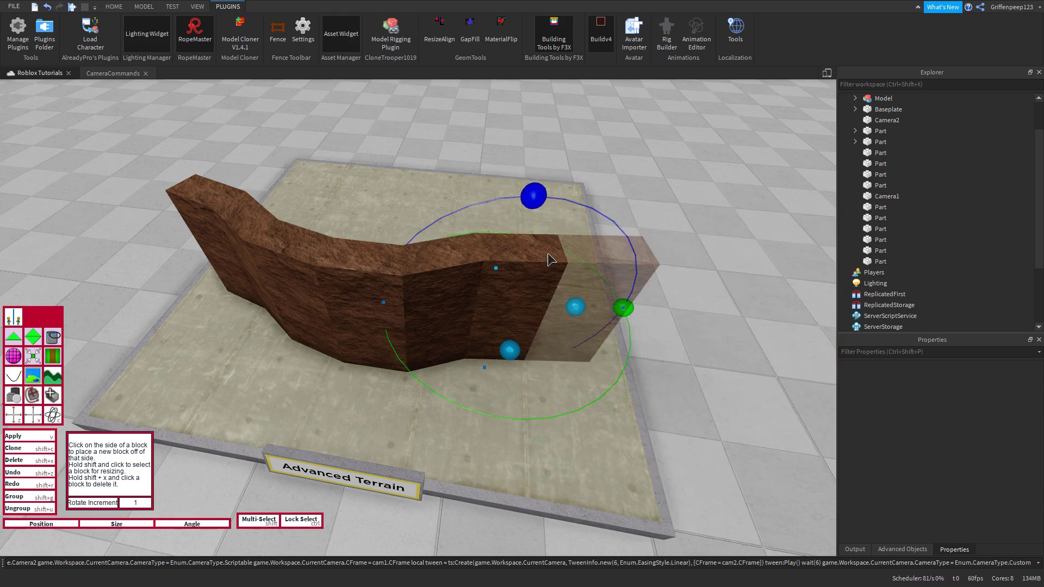
{"action": "left_click", "coordinate": [547, 254]}
{"action": "left_click_drag", "start_coordinate": [686, 309], "coordinate": [704, 364]}
{"action": "scroll", "coordinate": [705, 364], "scroll_direction": "down", "scroll_amount": 4}
{"action": "right_click_drag", "start_coordinate": [705, 363], "coordinate": [703, 373]}
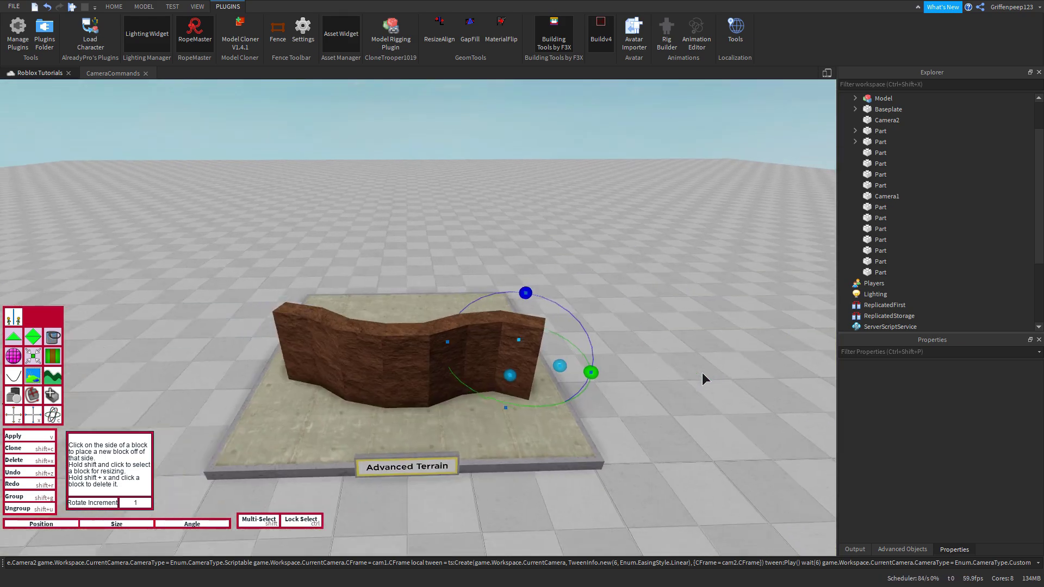
Step: Turn off Buildv4, select all seven wall blocks and clone them with Building Tools by F3X
{"action": "scroll", "coordinate": [437, 340], "scroll_direction": "up", "scroll_amount": 3}
{"action": "right_click_drag", "start_coordinate": [436, 341], "coordinate": [436, 340]}
{"action": "scroll", "coordinate": [437, 340], "scroll_direction": "down", "scroll_amount": 2}
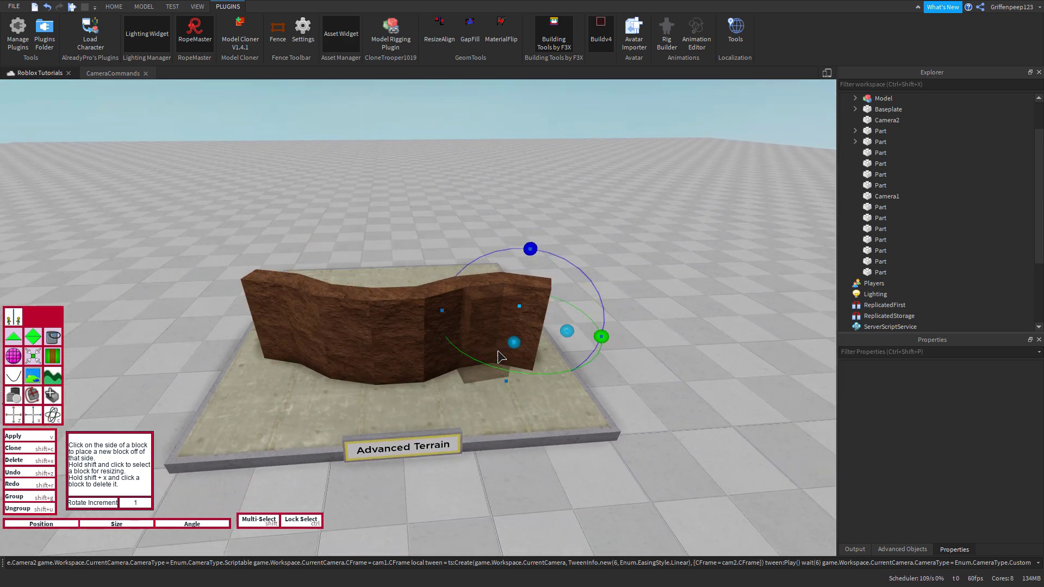
{"action": "left_click", "coordinate": [590, 36]}
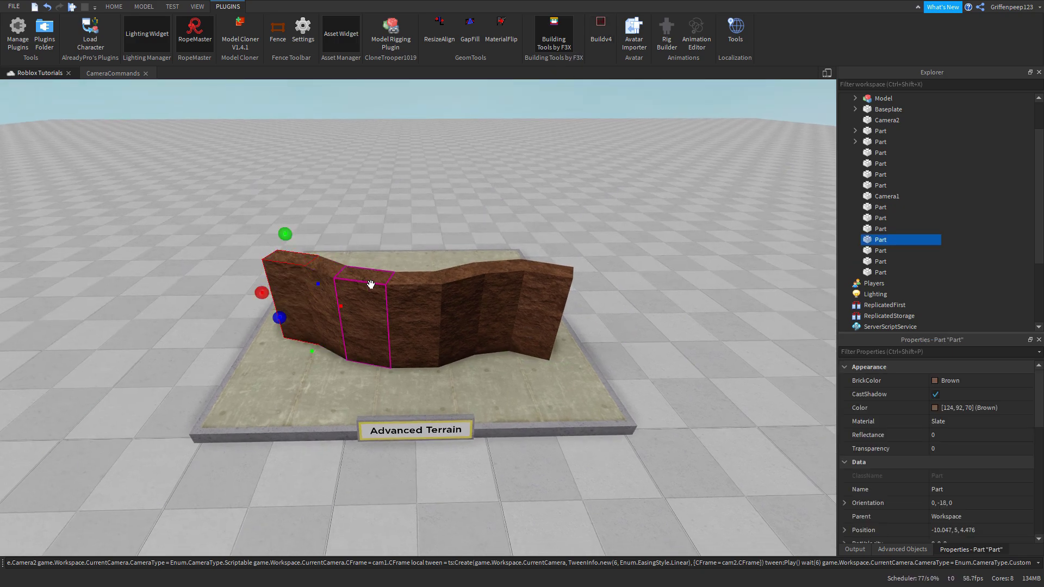
{"action": "left_click", "coordinate": [361, 280], "text": "ctrl"}
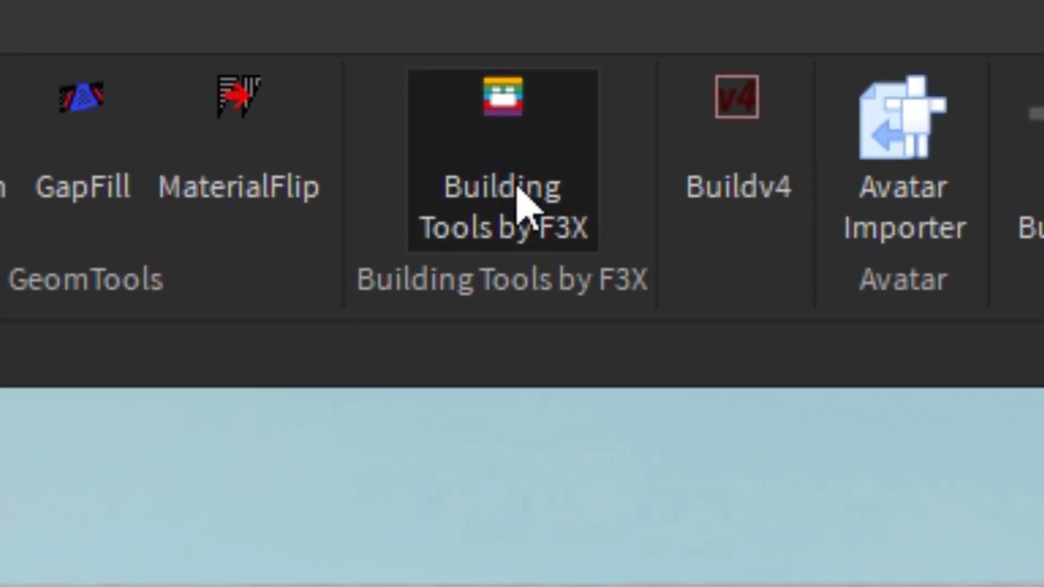
{"action": "left_click", "coordinate": [516, 190]}
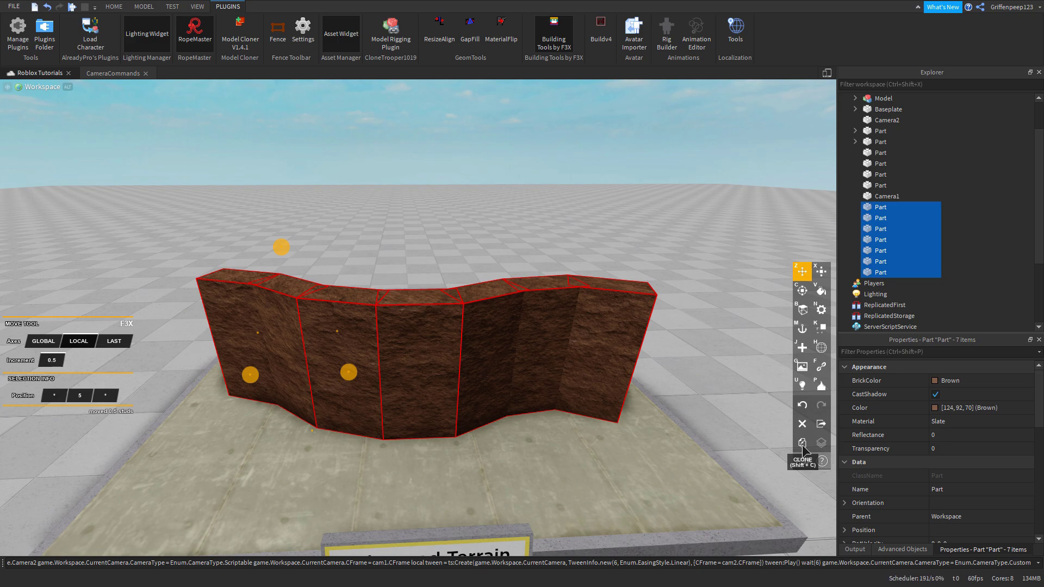
{"action": "left_click", "coordinate": [803, 445]}
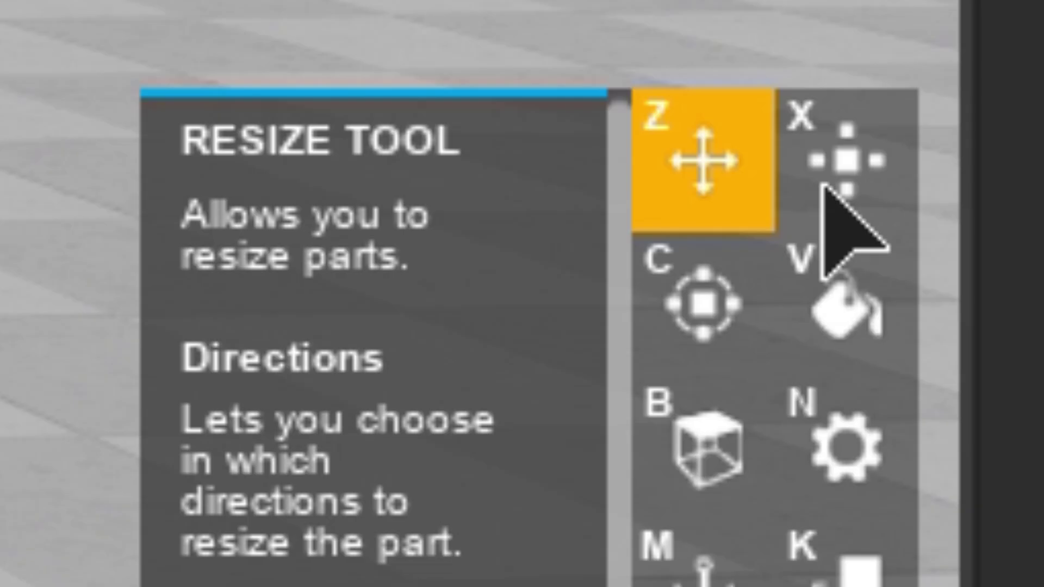
Step: Extend the cloned blocks upward by 1 stud to a height of 9 studs with the Resize tool
{"action": "left_click", "coordinate": [824, 187]}
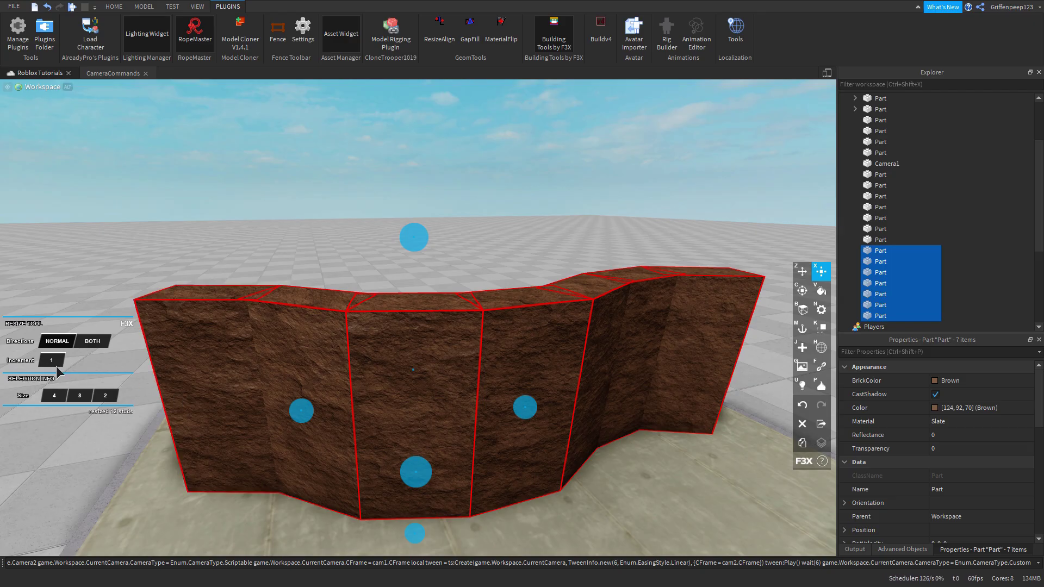
{"action": "right_click_drag", "start_coordinate": [434, 417], "coordinate": [427, 416]}
{"action": "scroll", "coordinate": [438, 332], "scroll_direction": "down", "scroll_amount": 2}
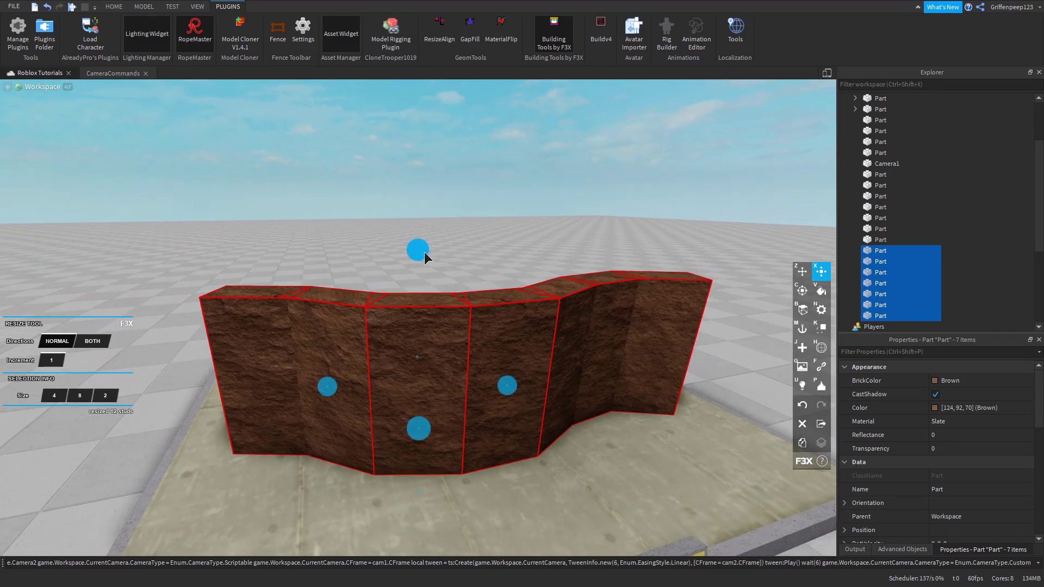
{"action": "left_click_drag", "start_coordinate": [424, 253], "coordinate": [422, 238]}
{"action": "right_click_drag", "start_coordinate": [432, 434], "coordinate": [423, 427]}
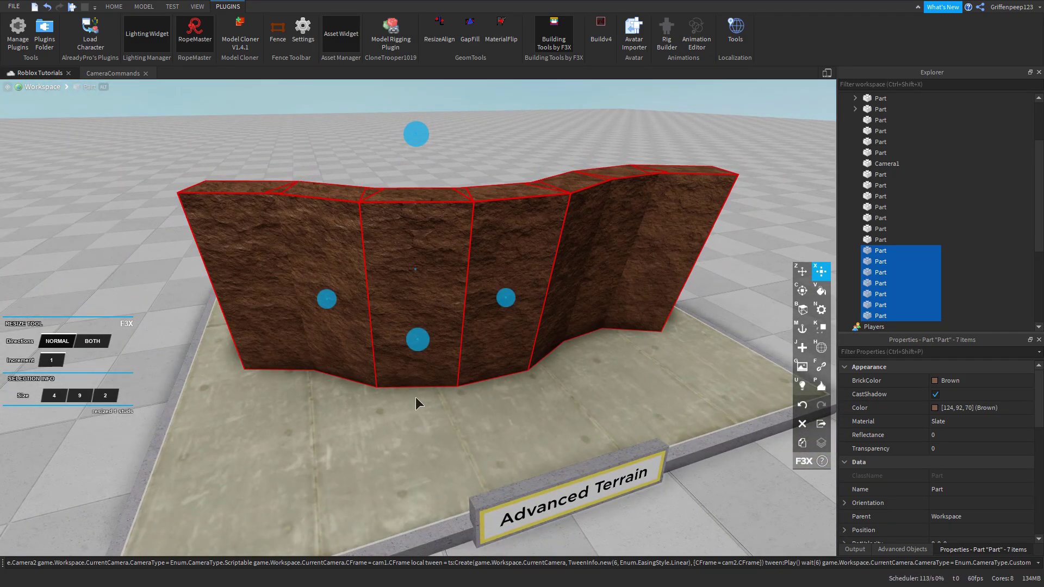
Step: Shrink the cloned blocks from their underside to a 1-stud-thick layer on top of the wall
{"action": "left_click_drag", "start_coordinate": [417, 340], "coordinate": [413, 248]}
{"action": "right_click_drag", "start_coordinate": [469, 285], "coordinate": [458, 306]}
{"action": "scroll", "coordinate": [463, 297], "scroll_direction": "up", "scroll_amount": 2}
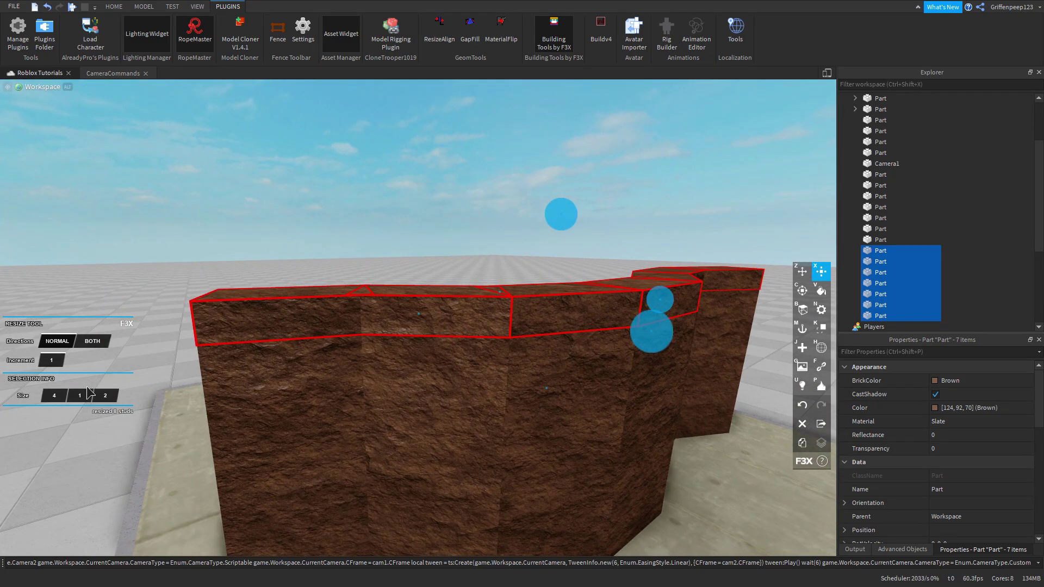
{"action": "scroll", "coordinate": [399, 397], "scroll_direction": "up", "scroll_amount": 1}
{"action": "right_click_drag", "start_coordinate": [399, 397], "coordinate": [473, 322]}
{"action": "scroll", "coordinate": [481, 322], "scroll_direction": "down", "scroll_amount": 1}
{"action": "scroll", "coordinate": [473, 322], "scroll_direction": "down", "scroll_amount": 1}
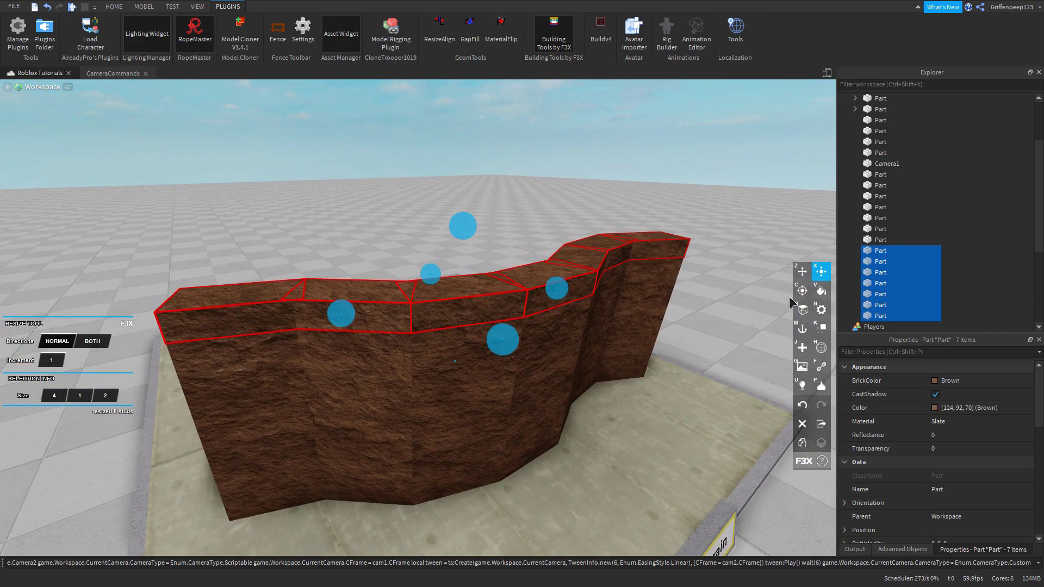
Step: Change the material of the cloned top layer to Grass
{"action": "left_click", "coordinate": [821, 310]}
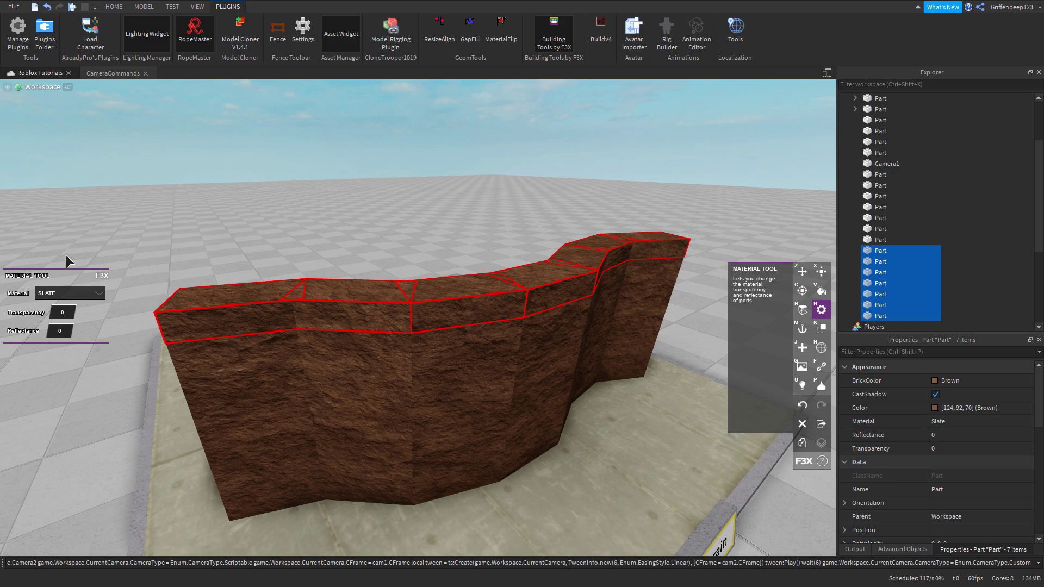
{"action": "left_click", "coordinate": [76, 293]}
{"action": "left_click", "coordinate": [120, 321]}
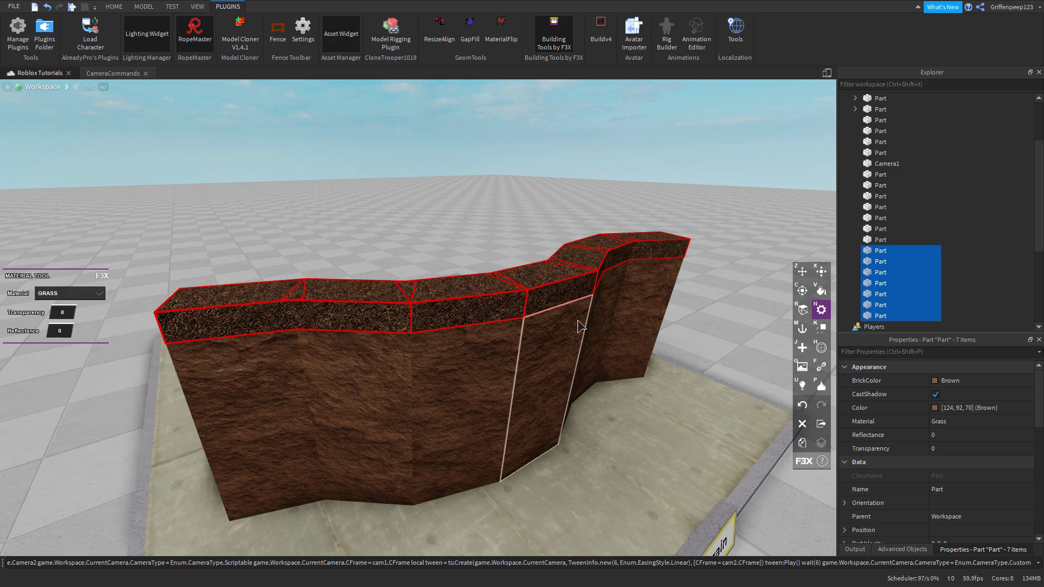
Step: Paint the top layer Br. yellowish green
{"action": "left_click", "coordinate": [824, 291]}
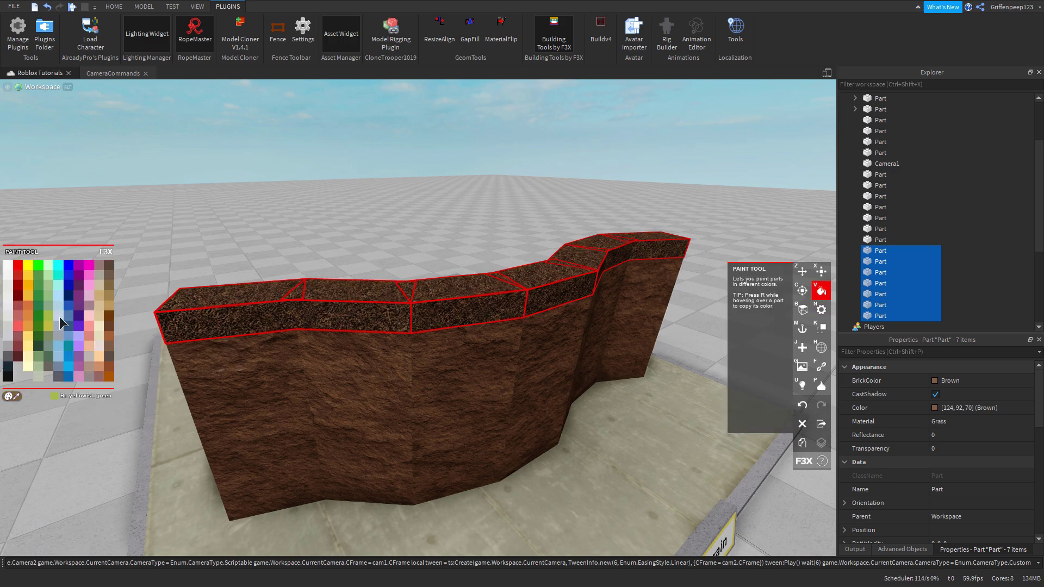
{"action": "left_click", "coordinate": [67, 396]}
{"action": "right_click_drag", "start_coordinate": [431, 371], "coordinate": [432, 373]}
{"action": "key", "text": "d"}
{"action": "key", "text": "s"}
{"action": "right_click_drag", "start_coordinate": [517, 349], "coordinate": [517, 349]}
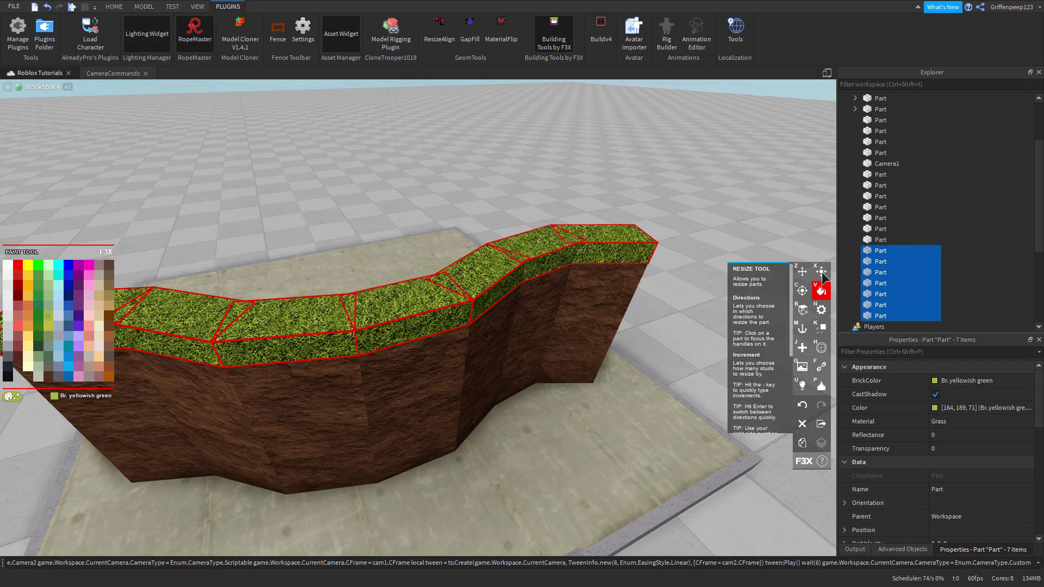
Step: Extend the grass blocks backward from the wall to a depth of 10 studs with the Resize tool
{"action": "left_click", "coordinate": [821, 271]}
{"action": "key", "text": "d"}
{"action": "right_click_drag", "start_coordinate": [487, 312], "coordinate": [488, 312]}
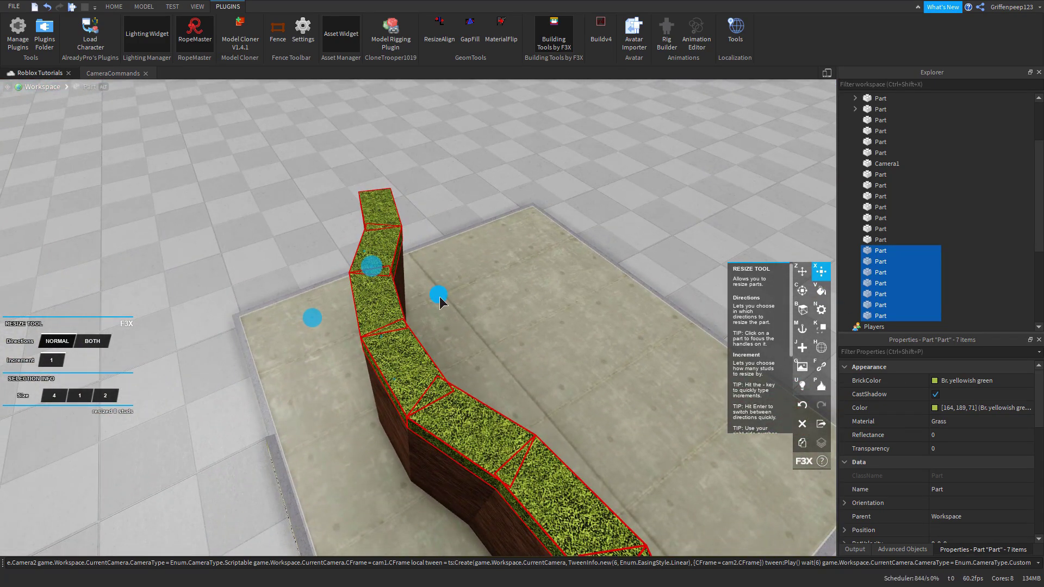
{"action": "left_click_drag", "start_coordinate": [438, 297], "coordinate": [615, 227]}
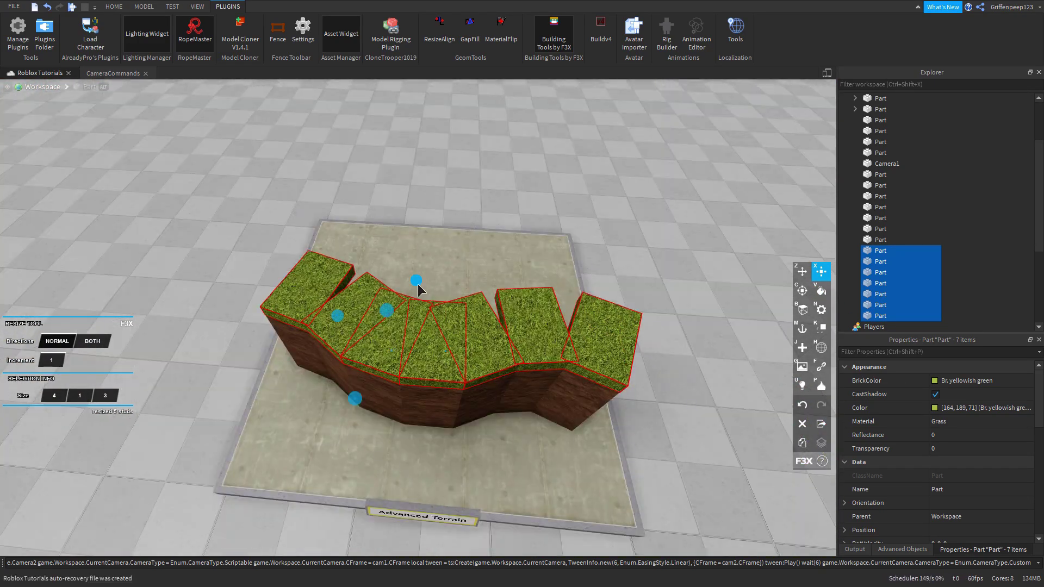
{"action": "left_click", "coordinate": [438, 240]}
{"action": "right_click_drag", "start_coordinate": [500, 383], "coordinate": [440, 369]}
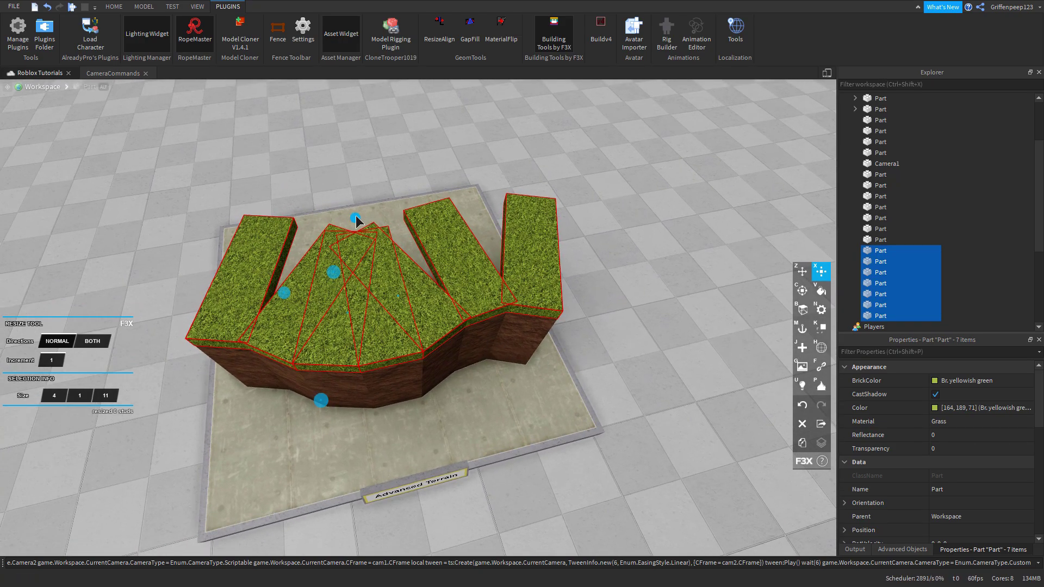
{"action": "mouse_move", "coordinate": [356, 217]}
{"action": "left_mouse_down"}
{"action": "mouse_move", "coordinate": [345, 254]}
{"action": "mouse_move", "coordinate": [354, 224]}
{"action": "left_mouse_up"}
Step: Lengthen the grass blocks further backward to a depth of 19 studs
{"action": "scroll", "coordinate": [370, 289], "scroll_direction": "up", "scroll_amount": 5}
{"action": "right_click_drag", "start_coordinate": [370, 288], "coordinate": [431, 393]}
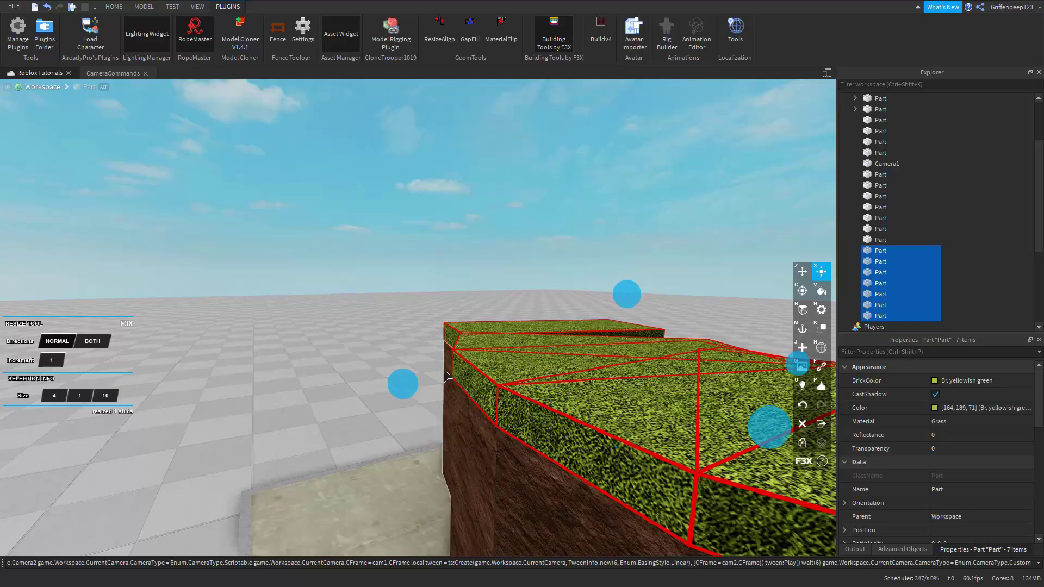
{"action": "right_click_drag", "start_coordinate": [478, 446], "coordinate": [468, 385]}
{"action": "scroll", "coordinate": [468, 385], "scroll_direction": "down", "scroll_amount": 8}
{"action": "right_click_drag", "start_coordinate": [466, 259], "coordinate": [466, 261]}
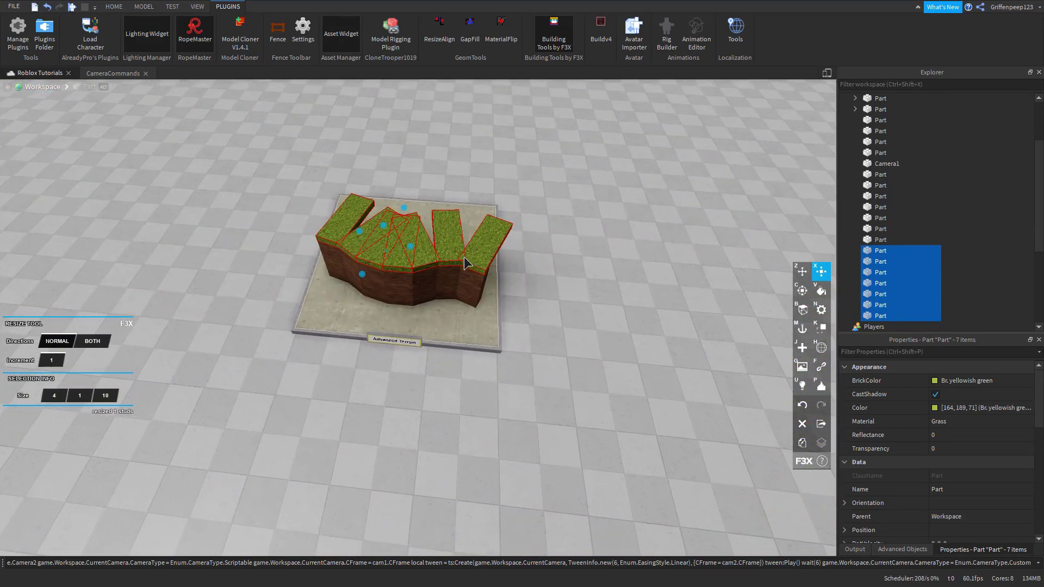
{"action": "scroll", "coordinate": [464, 257], "scroll_direction": "up", "scroll_amount": 3}
{"action": "left_click_drag", "start_coordinate": [420, 209], "coordinate": [403, 187]}
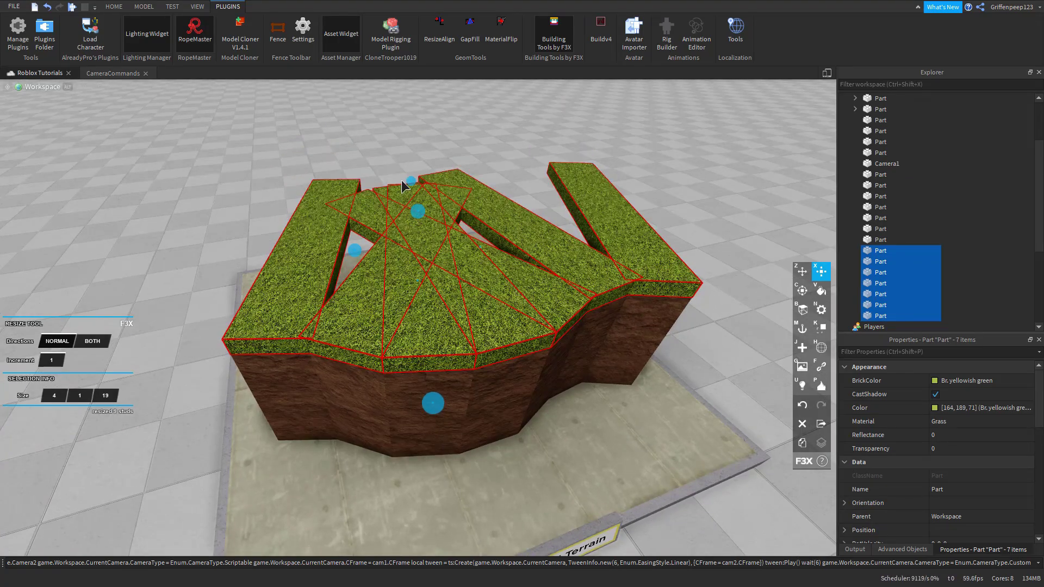
Step: Pull the grass blocks' front edge back 1 stud from the cliff face, to a depth of 18 studs
{"action": "right_click_drag", "start_coordinate": [459, 341], "coordinate": [475, 333]}
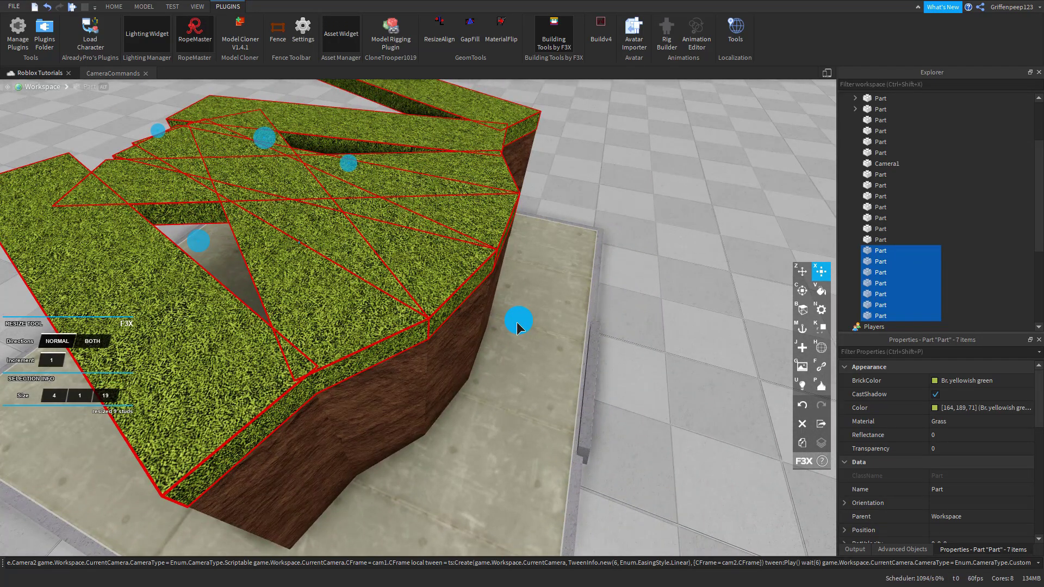
{"action": "left_click_drag", "start_coordinate": [517, 322], "coordinate": [493, 310]}
{"action": "right_click_drag", "start_coordinate": [503, 345], "coordinate": [503, 345]}
{"action": "key", "text": "w"}
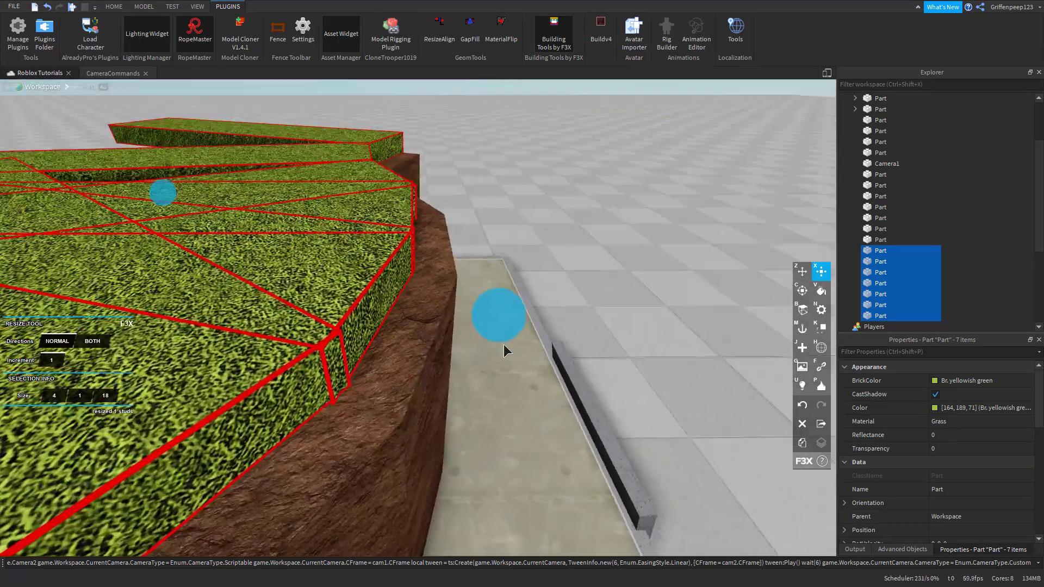
Step: Clone the grass blocks and extend the copies' front edge 2 studs over the cliff face, to a depth of 20 studs
{"action": "scroll", "coordinate": [504, 344], "scroll_direction": "down", "scroll_amount": 2}
{"action": "right_click_drag", "start_coordinate": [321, 434], "coordinate": [340, 443]}
{"action": "scroll", "coordinate": [341, 443], "scroll_direction": "down", "scroll_amount": 3}
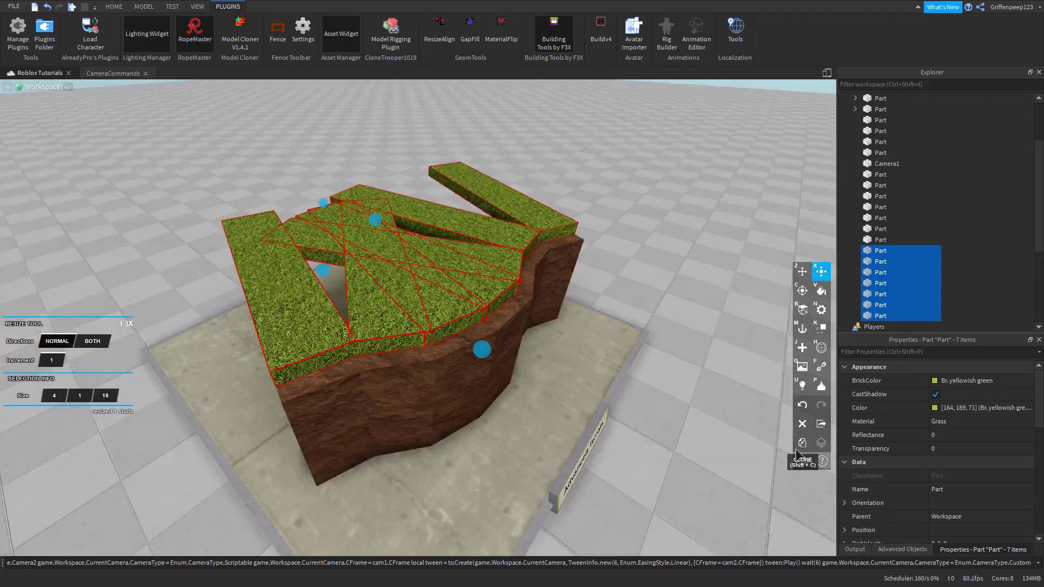
{"action": "left_click", "coordinate": [802, 443]}
{"action": "scroll", "coordinate": [557, 371], "scroll_direction": "up", "scroll_amount": 5}
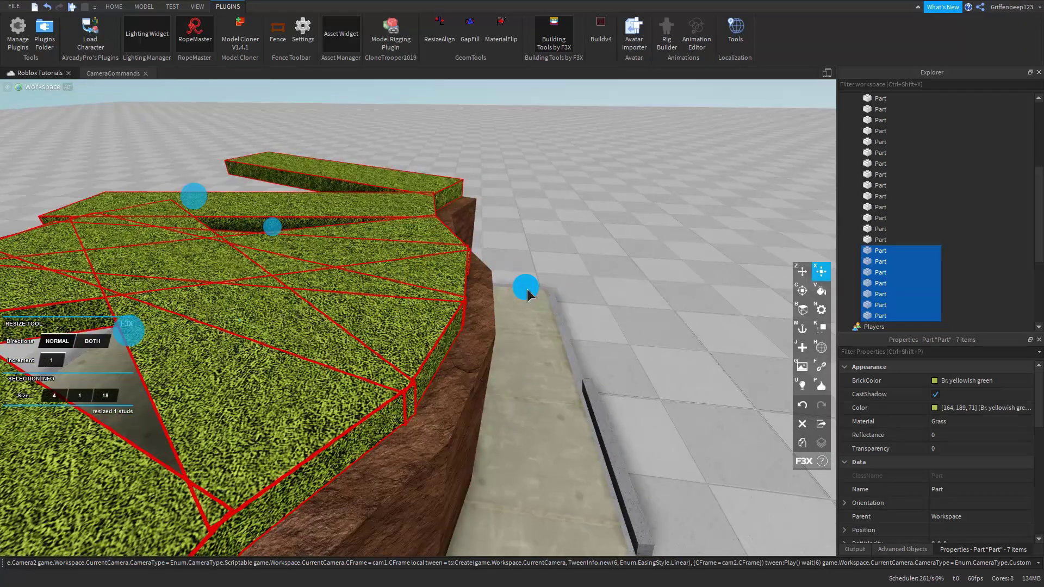
{"action": "left_click_drag", "start_coordinate": [527, 289], "coordinate": [582, 305]}
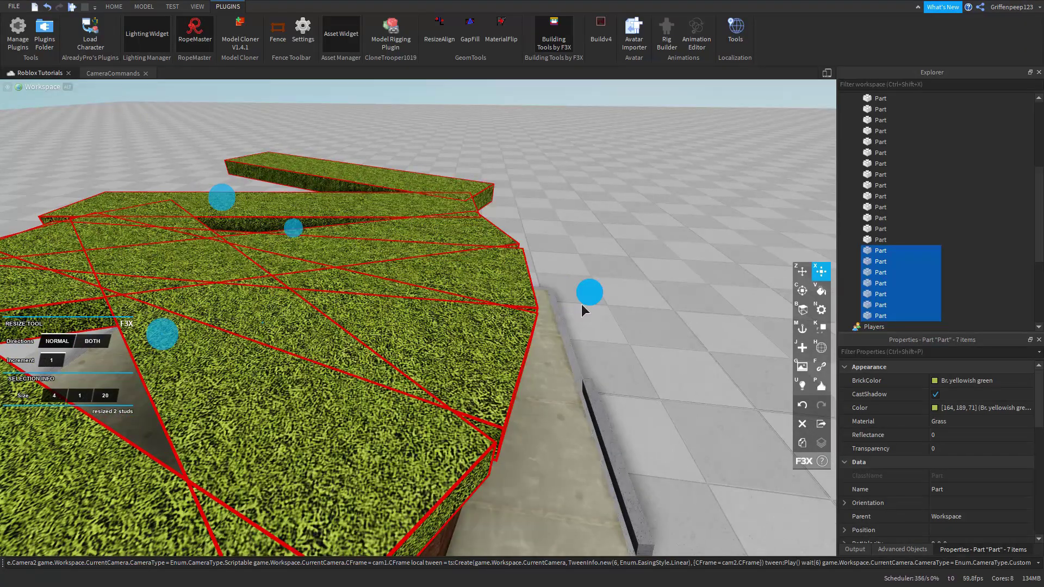
Step: Shorten the cloned grass blocks from the rear to a depth of 2 studs, leaving a strip along the cliff's front edge
{"action": "right_click_drag", "start_coordinate": [293, 245], "coordinate": [270, 223]}
{"action": "left_click_drag", "start_coordinate": [270, 224], "coordinate": [446, 293]}
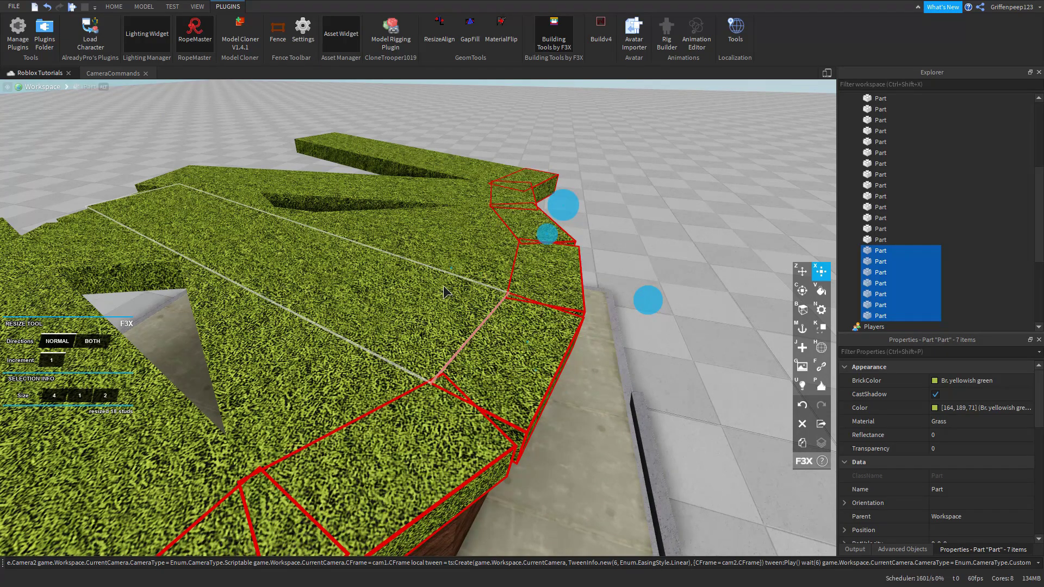
{"action": "scroll", "coordinate": [443, 287], "scroll_direction": "up", "scroll_amount": 2}
{"action": "right_click_drag", "start_coordinate": [444, 286], "coordinate": [434, 348]}
{"action": "scroll", "coordinate": [496, 317], "scroll_direction": "down", "scroll_amount": 3}
{"action": "scroll", "coordinate": [479, 326], "scroll_direction": "down", "scroll_amount": 3}
{"action": "scroll", "coordinate": [473, 340], "scroll_direction": "up", "scroll_amount": 3}
{"action": "scroll", "coordinate": [468, 354], "scroll_direction": "up", "scroll_amount": 2}
{"action": "scroll", "coordinate": [469, 356], "scroll_direction": "down", "scroll_amount": 3}
{"action": "scroll", "coordinate": [433, 346], "scroll_direction": "down", "scroll_amount": 3}
{"action": "scroll", "coordinate": [434, 348], "scroll_direction": "up", "scroll_amount": 3}
Step: Try to rotate the front strip of grass blocks 30 degrees with the Rotate tool around their common center pivot
{"action": "mouse_move", "coordinate": [806, 292]}
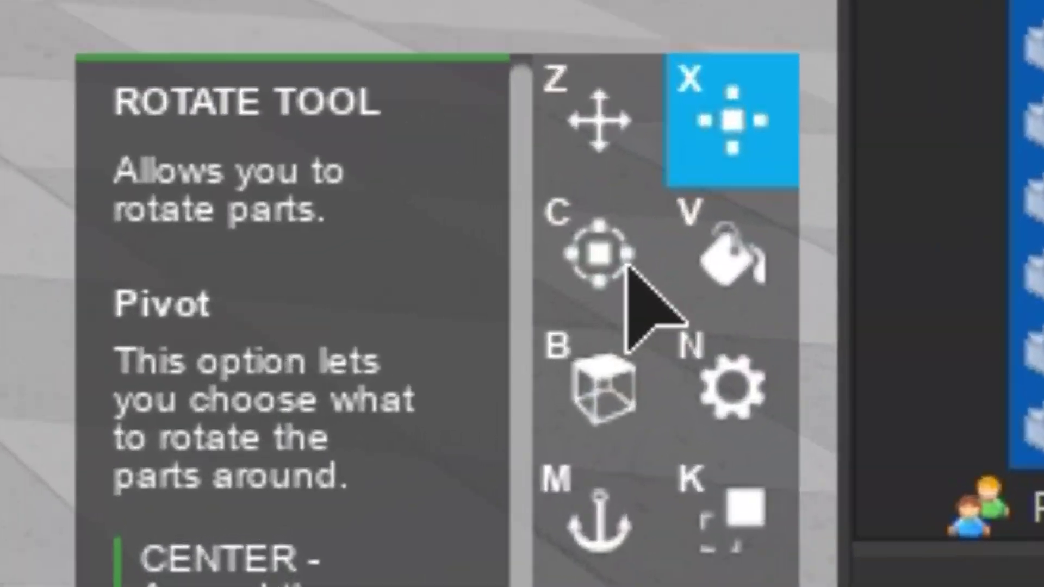
{"action": "left_click", "coordinate": [611, 261]}
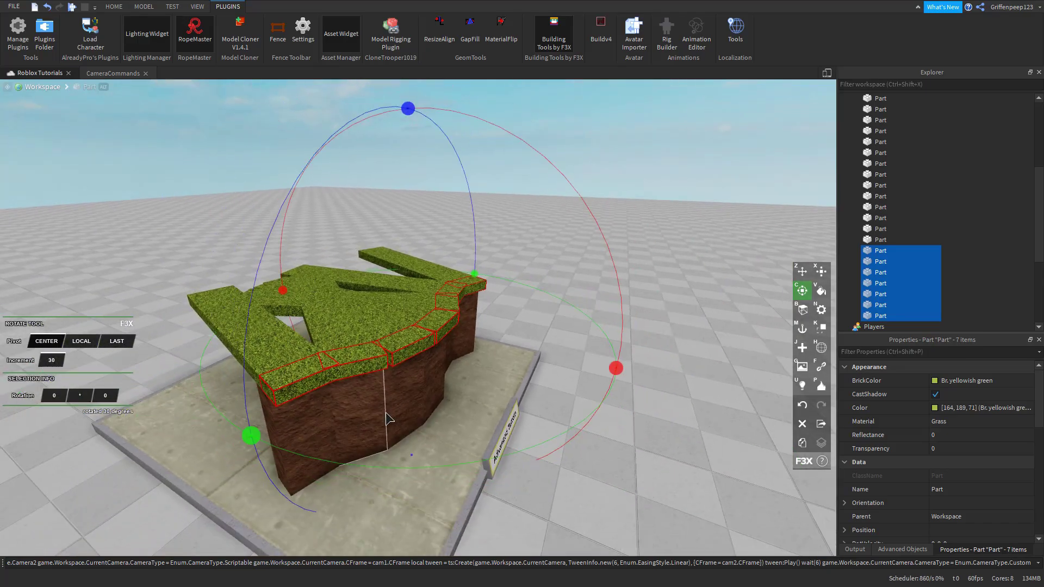
{"action": "scroll", "coordinate": [660, 405], "scroll_direction": "up", "scroll_amount": 5}
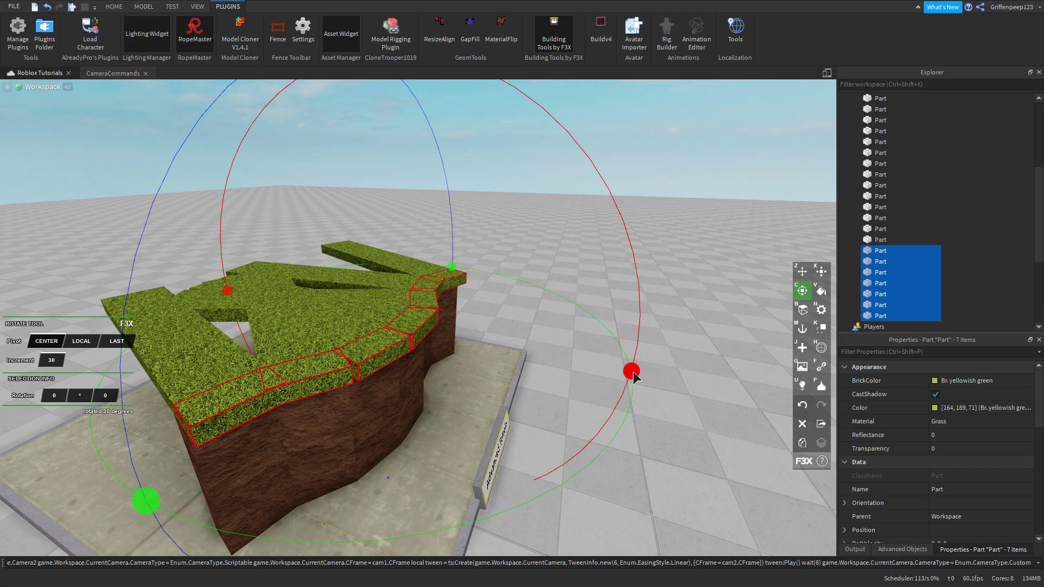
{"action": "left_click_drag", "start_coordinate": [634, 376], "coordinate": [583, 469]}
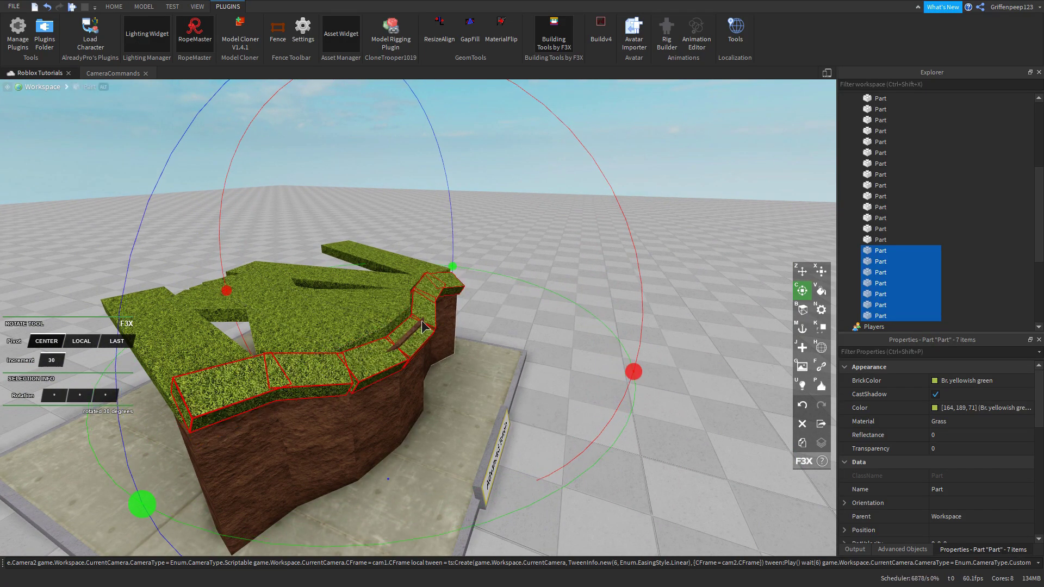
{"action": "key", "text": "ctrl+z"}
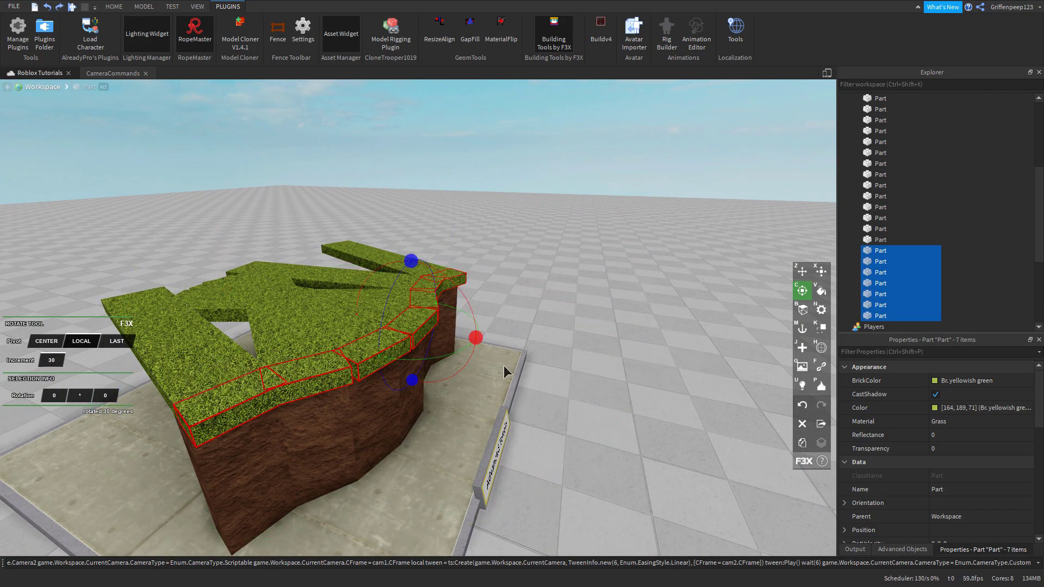
Step: Tilt each front grass block 30 degrees downward with the Rotate tool, using the Local pivot
{"action": "left_click_drag", "start_coordinate": [479, 341], "coordinate": [479, 381]}
{"action": "scroll", "coordinate": [481, 381], "scroll_direction": "up", "scroll_amount": 6}
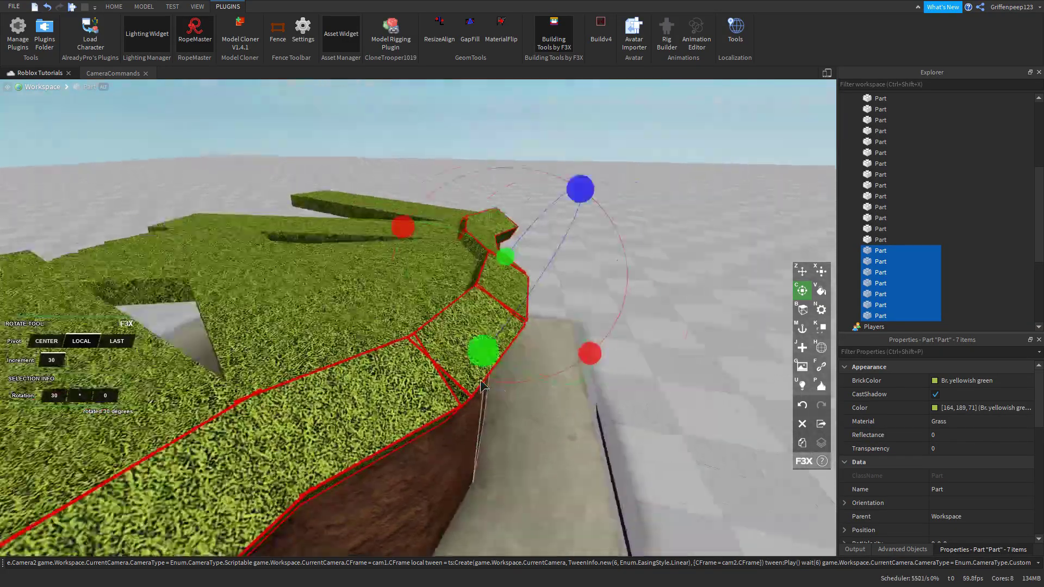
{"action": "right_click_drag", "start_coordinate": [481, 381], "coordinate": [478, 381]}
{"action": "key", "text": "d"}
{"action": "key", "text": "d"}
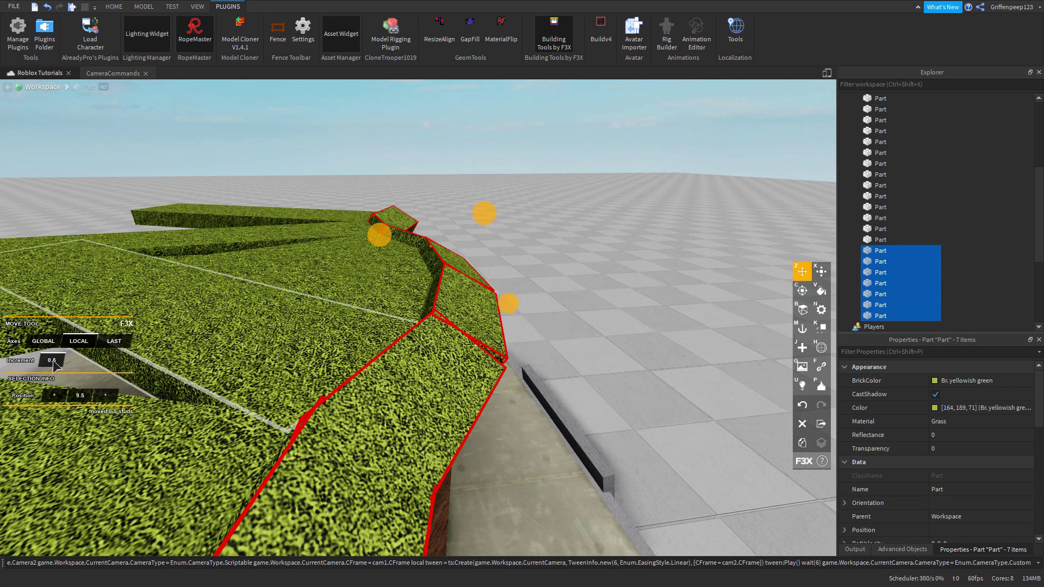
Step: Move the tilted edge blocks along their local axes in 0.5-stud increments so they sit against the grass top's front edge
{"action": "key", "text": "s"}
{"action": "right_click_drag", "start_coordinate": [37, 352], "coordinate": [37, 352]}
{"action": "key", "text": "w"}
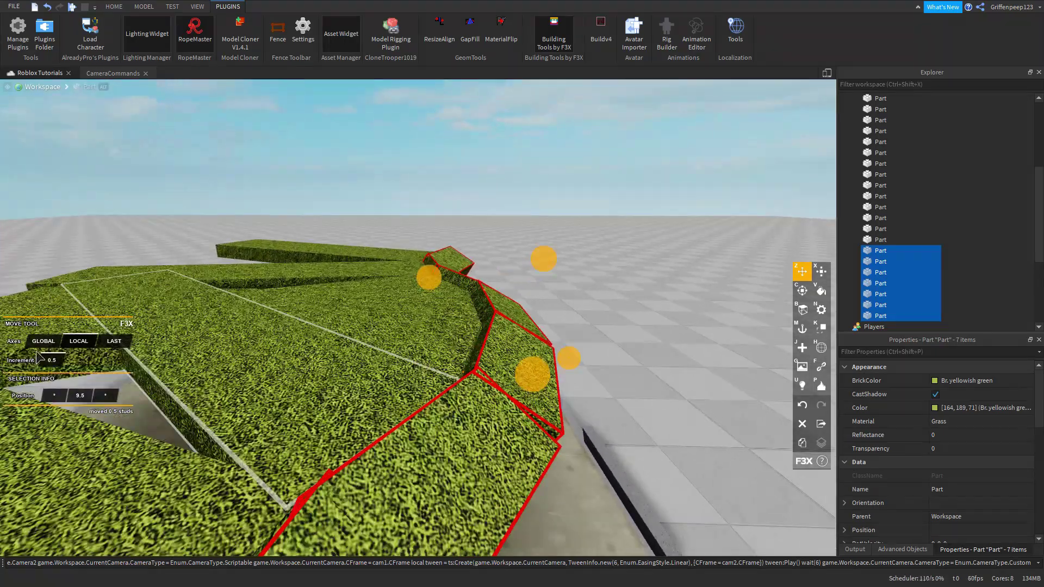
{"action": "key", "text": "w"}
{"action": "right_click_drag", "start_coordinate": [487, 389], "coordinate": [487, 390]}
{"action": "key", "text": "s"}
{"action": "key", "text": "w"}
{"action": "key", "text": "s"}
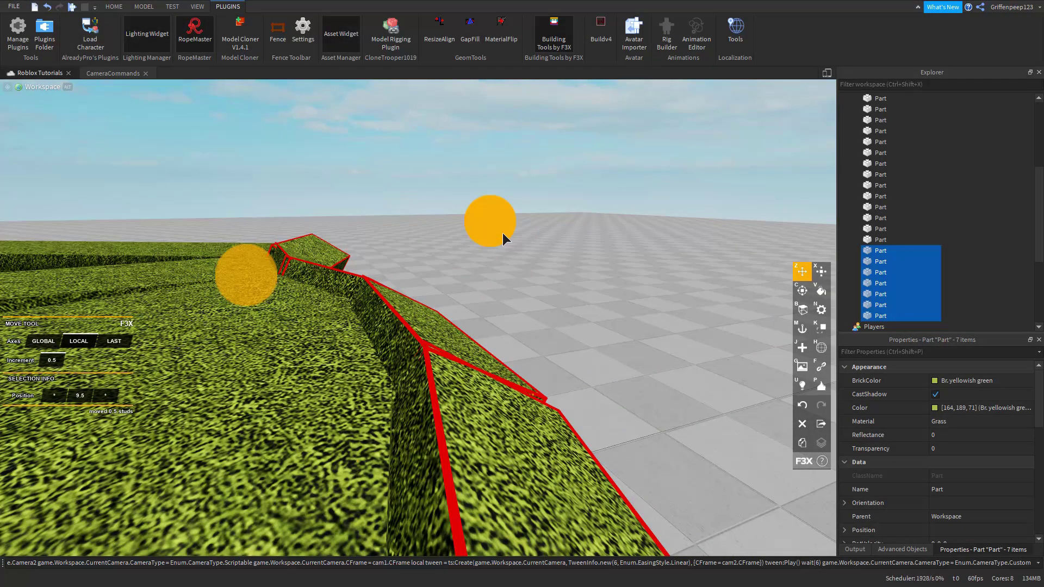
{"action": "scroll", "coordinate": [503, 233], "scroll_direction": "down", "scroll_amount": 2}
{"action": "scroll", "coordinate": [552, 246], "scroll_direction": "up", "scroll_amount": 5}
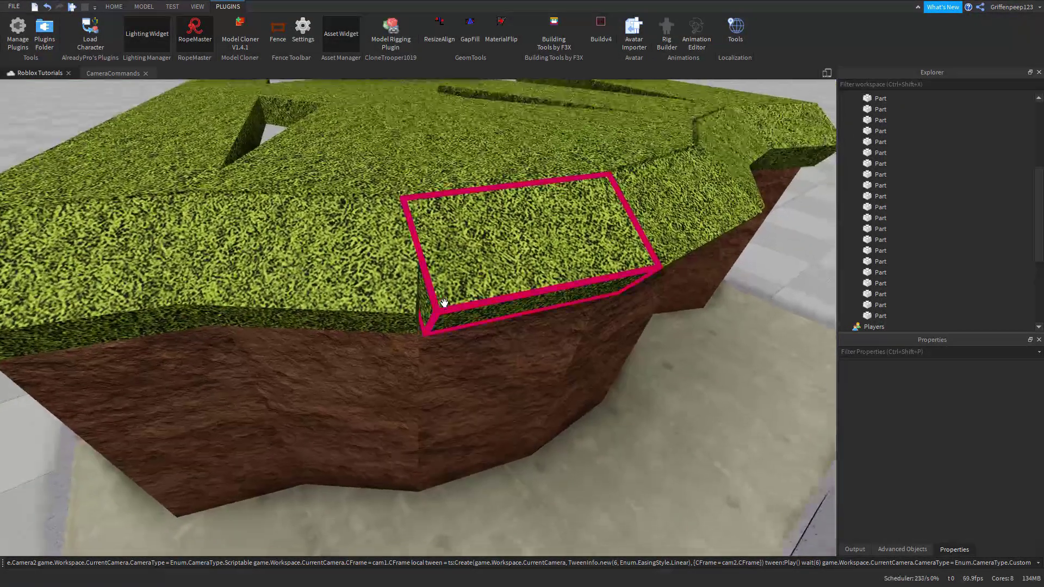
Step: Join the end top block and its tilted edge block using ResizeAlign with the OuterTouch resize method
{"action": "left_click", "coordinate": [439, 32]}
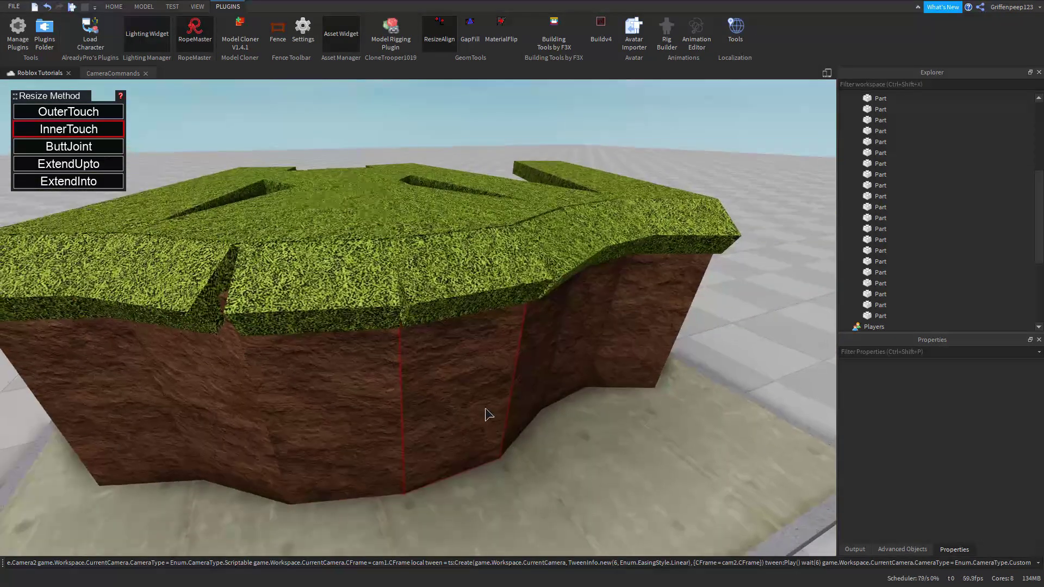
{"action": "scroll", "coordinate": [485, 409], "scroll_direction": "up", "scroll_amount": 3}
{"action": "right_click_drag", "start_coordinate": [486, 408], "coordinate": [487, 409]}
{"action": "scroll", "coordinate": [459, 336], "scroll_direction": "down", "scroll_amount": 4}
{"action": "scroll", "coordinate": [459, 335], "scroll_direction": "up", "scroll_amount": 4}
{"action": "right_click_drag", "start_coordinate": [459, 336], "coordinate": [462, 326]}
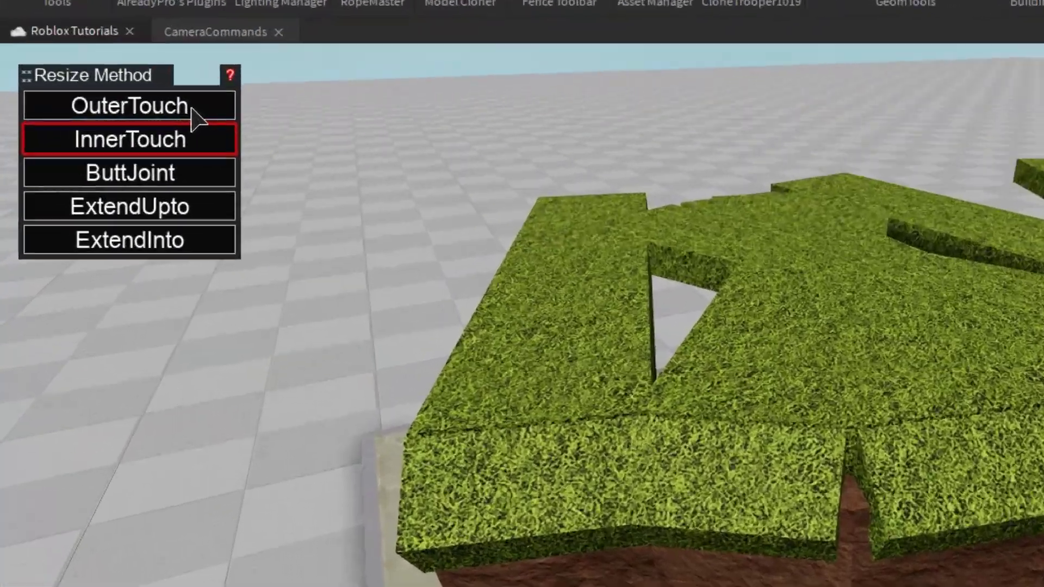
{"action": "left_click", "coordinate": [105, 113]}
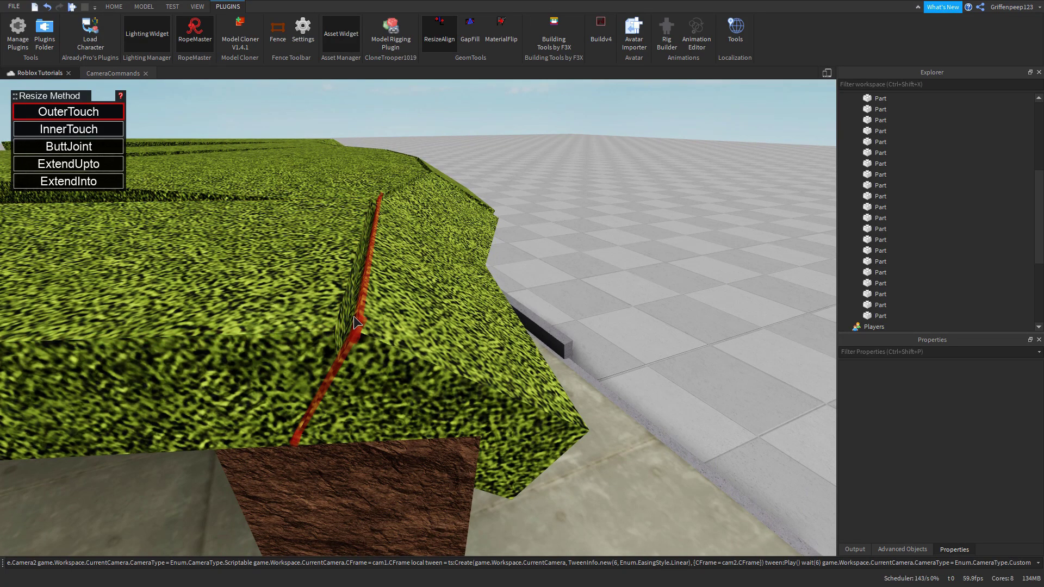
{"action": "left_click", "coordinate": [353, 317]}
{"action": "left_click", "coordinate": [347, 322]}
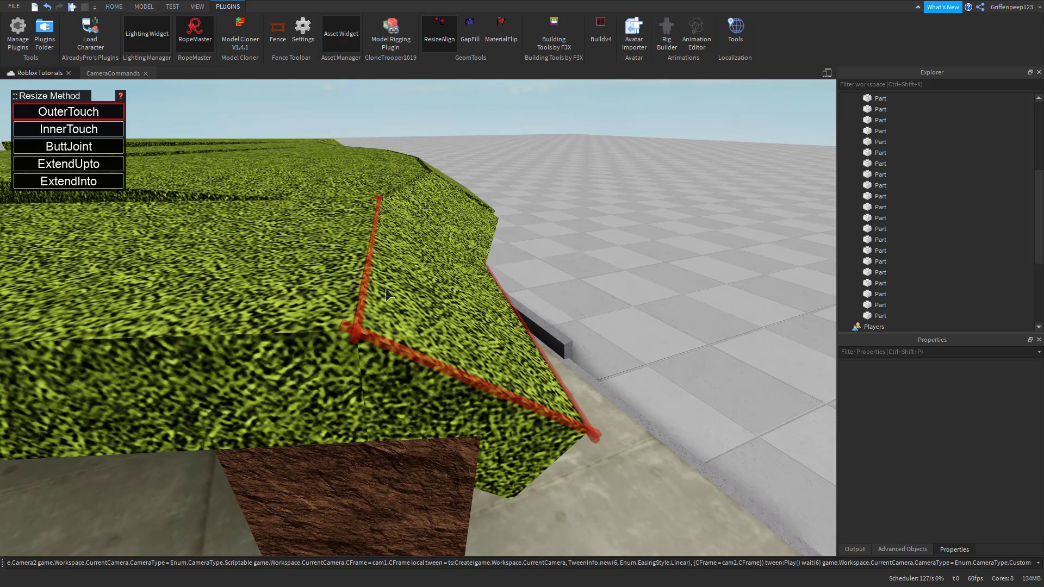
Step: Close the seams between the remaining grass top blocks and their tilted edge blocks with ResizeAlign's OuterTouch method
{"action": "scroll", "coordinate": [406, 488], "scroll_direction": "down", "scroll_amount": 3}
{"action": "right_click_drag", "start_coordinate": [405, 489], "coordinate": [447, 469]}
{"action": "scroll", "coordinate": [411, 361], "scroll_direction": "up", "scroll_amount": 5}
{"action": "scroll", "coordinate": [414, 361], "scroll_direction": "down", "scroll_amount": 2}
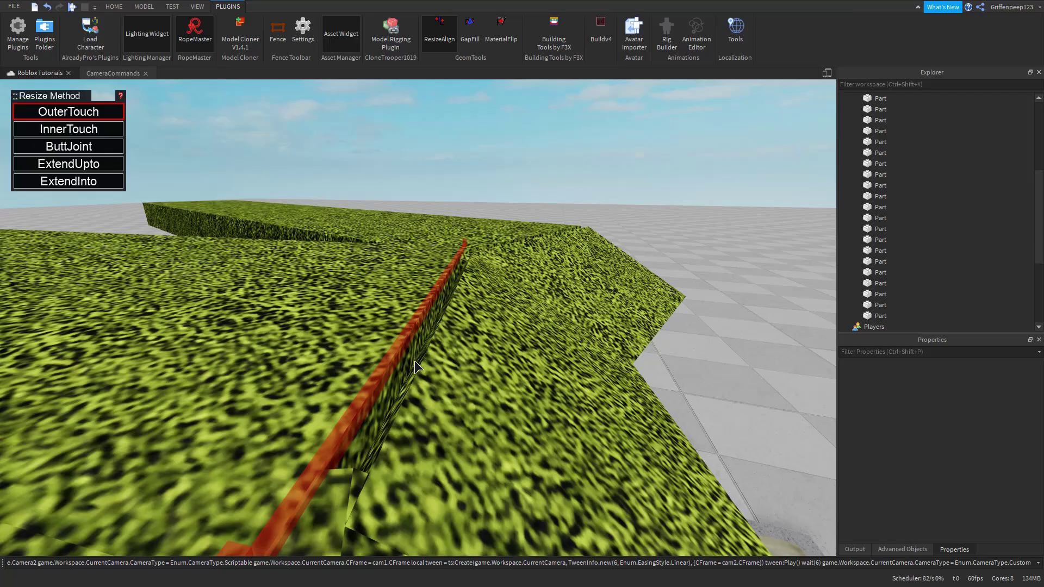
{"action": "left_click", "coordinate": [414, 361]}
{"action": "left_click", "coordinate": [418, 364]}
{"action": "right_click_drag", "start_coordinate": [418, 364], "coordinate": [413, 286]}
{"action": "scroll", "coordinate": [358, 351], "scroll_direction": "down", "scroll_amount": 5}
{"action": "right_click_drag", "start_coordinate": [414, 325], "coordinate": [375, 323]}
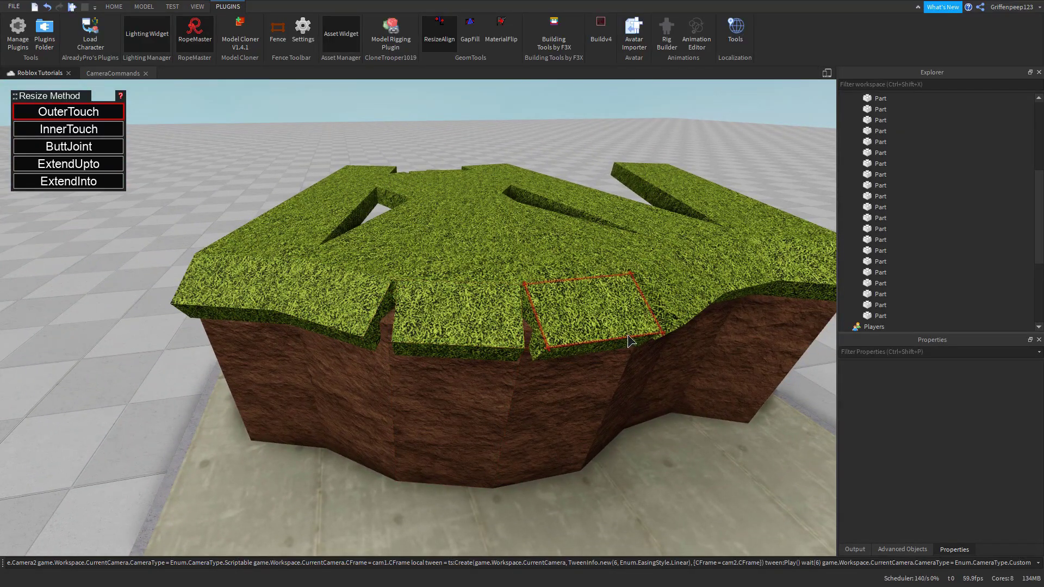
{"action": "key", "text": "d"}
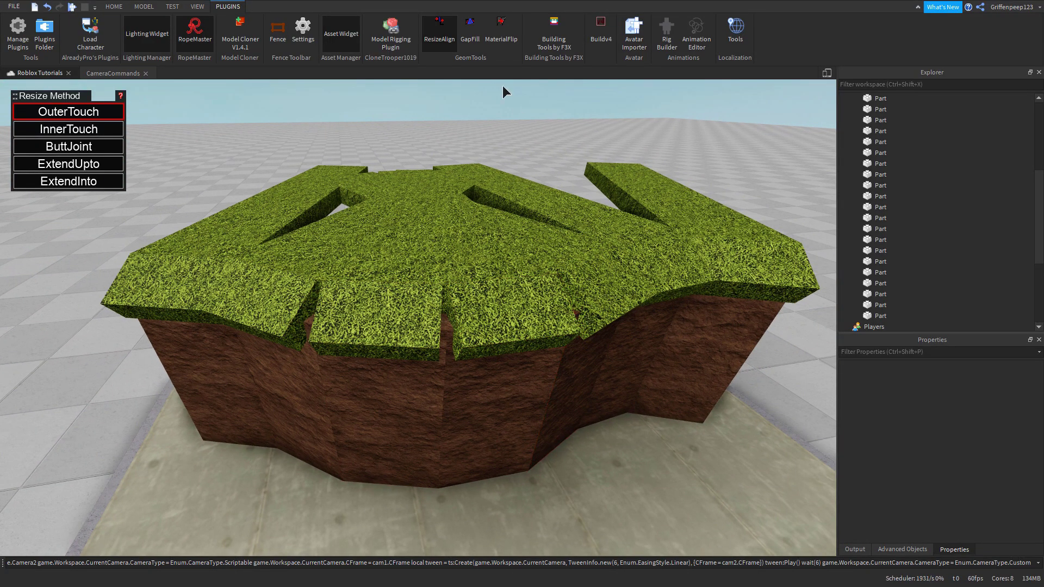
Step: Fill the wedge-shaped gaps between neighbouring tilted edge blocks using GapFill with Normal force direction and OneStud thickness
{"action": "left_click", "coordinate": [471, 41]}
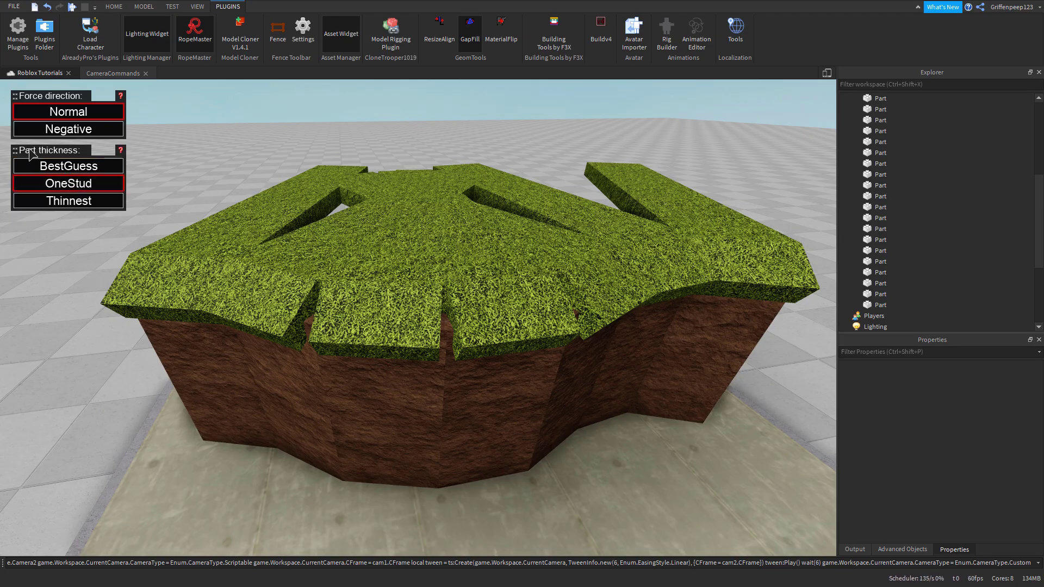
{"action": "right_click_drag", "start_coordinate": [220, 294], "coordinate": [369, 348]}
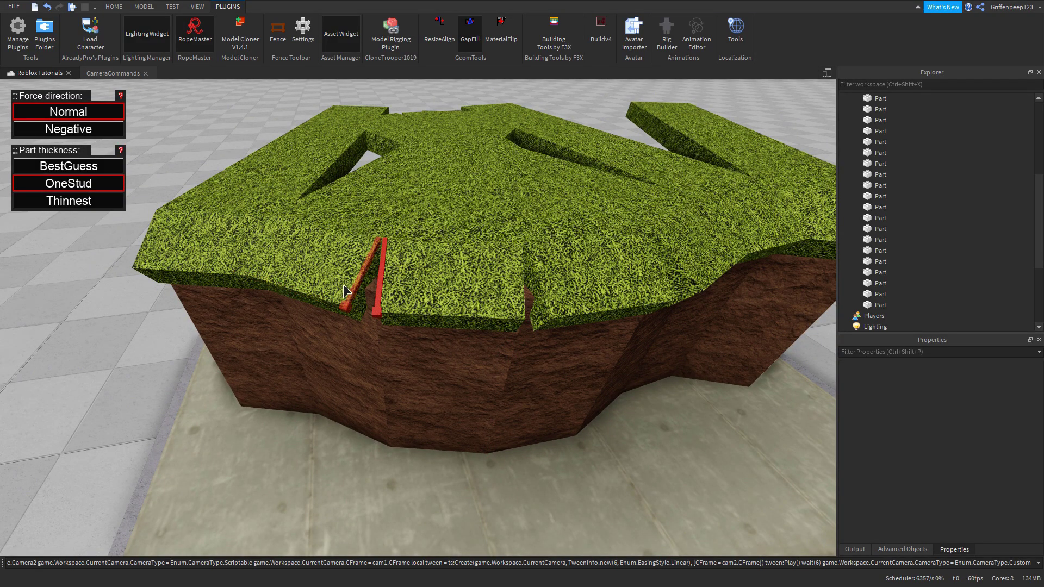
{"action": "left_click", "coordinate": [548, 299]}
{"action": "right_click_drag", "start_coordinate": [511, 326], "coordinate": [512, 321]}
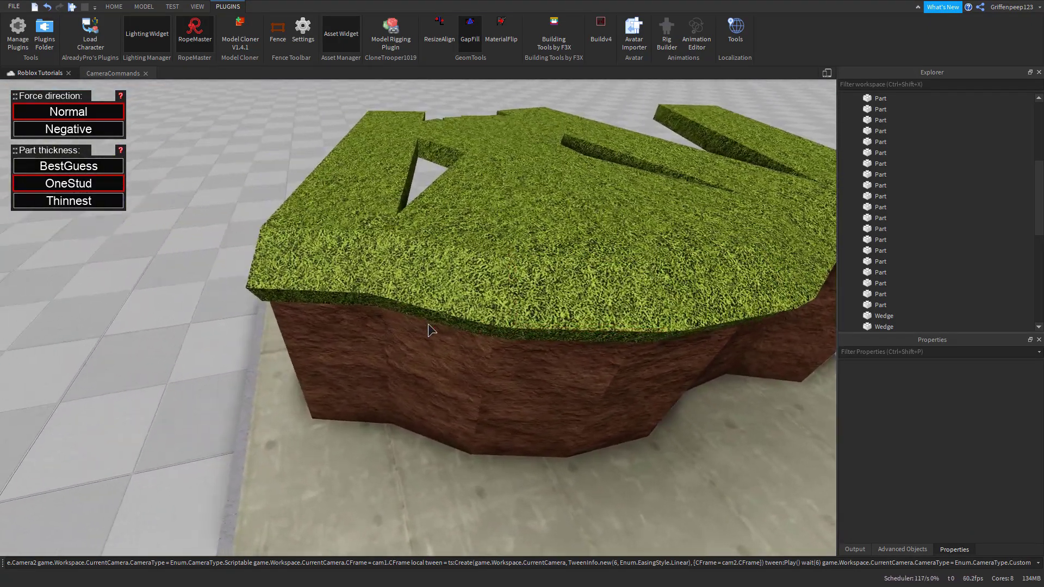
Step: Widen the grass top blocks sideways with the Scale tool to cover the open gaps between them
{"action": "left_click", "coordinate": [115, 7]}
{"action": "left_click", "coordinate": [87, 29]}
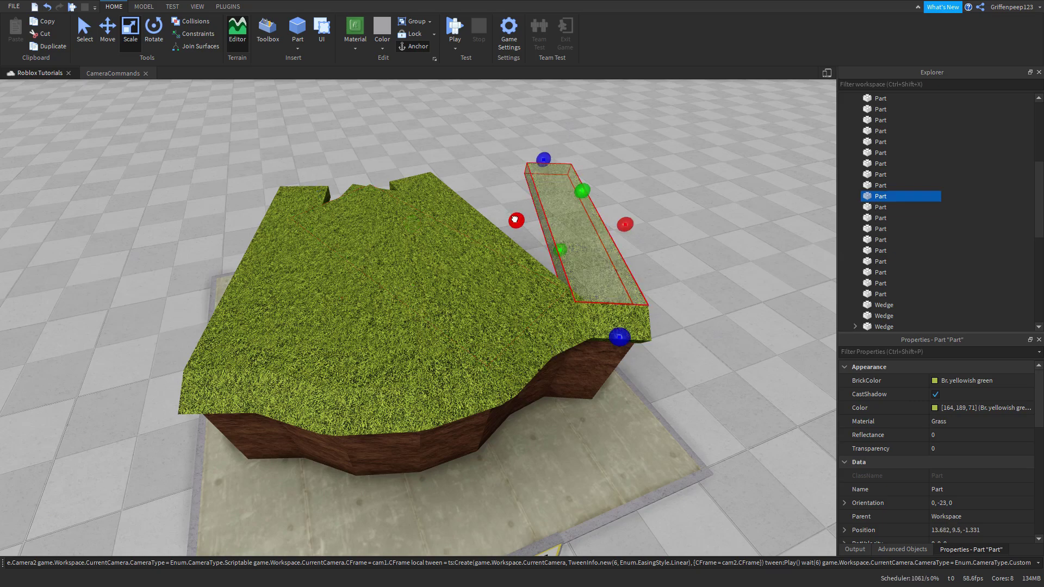
{"action": "left_click_drag", "start_coordinate": [515, 219], "coordinate": [391, 212]}
{"action": "right_click_drag", "start_coordinate": [459, 223], "coordinate": [393, 299]}
{"action": "left_click", "coordinate": [393, 299]}
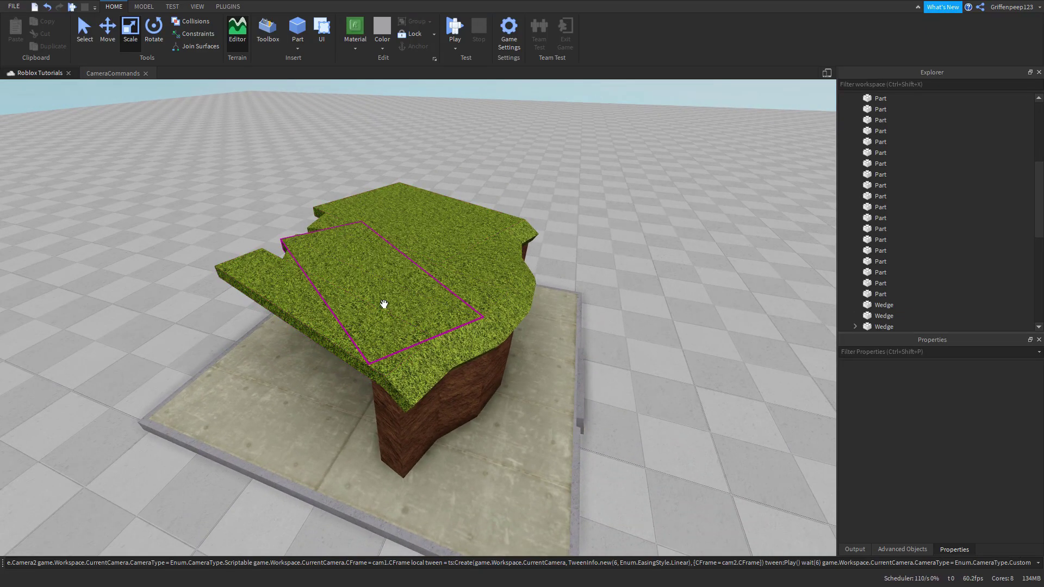
{"action": "left_click", "coordinate": [318, 253]}
{"action": "left_click", "coordinate": [247, 194]}
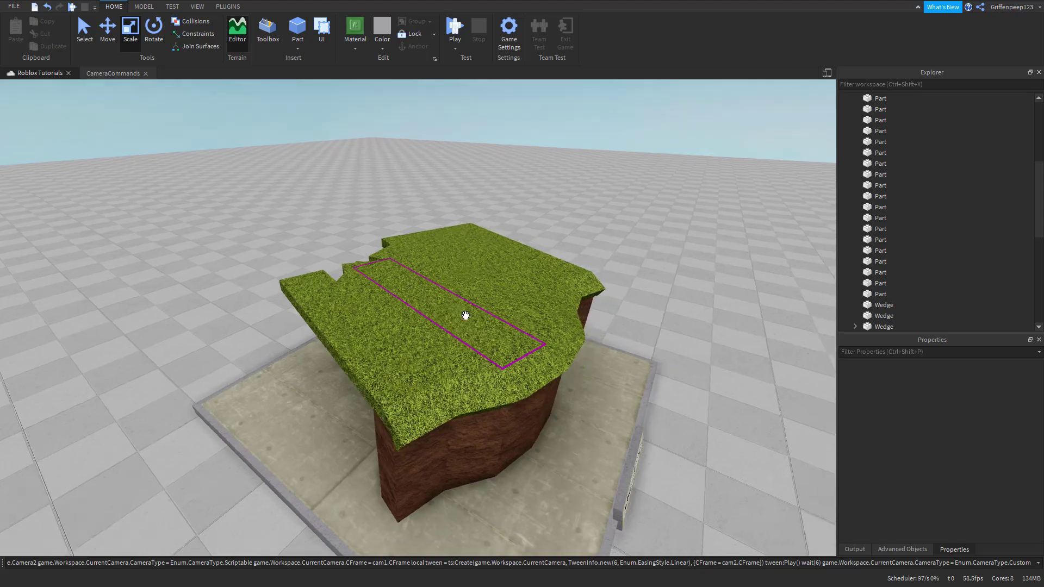